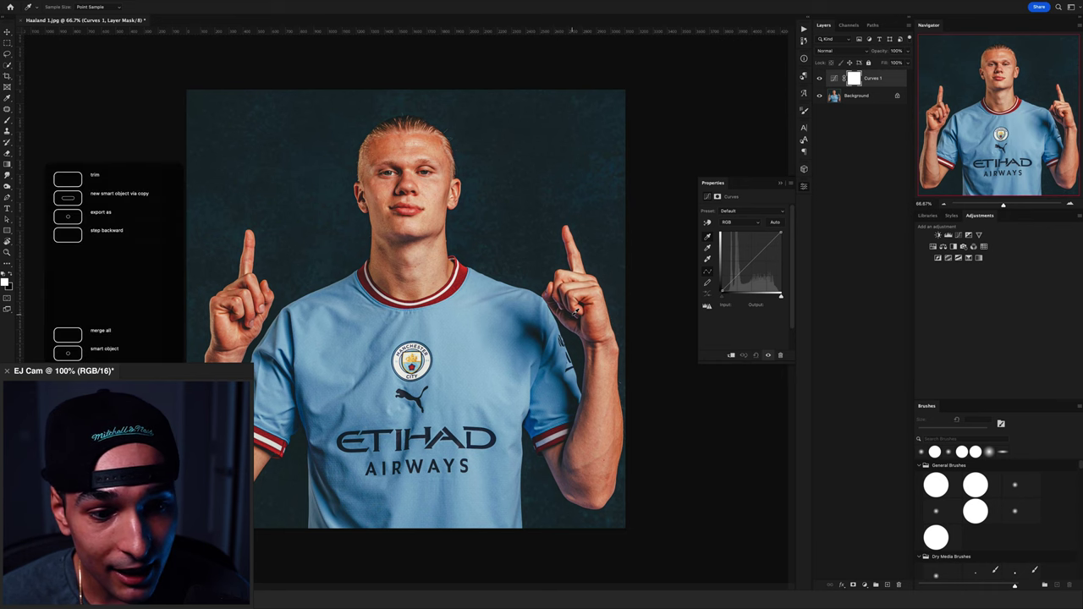
Set the Curves black point from the dark background and the white point from the shirt.
left_click(575, 313)
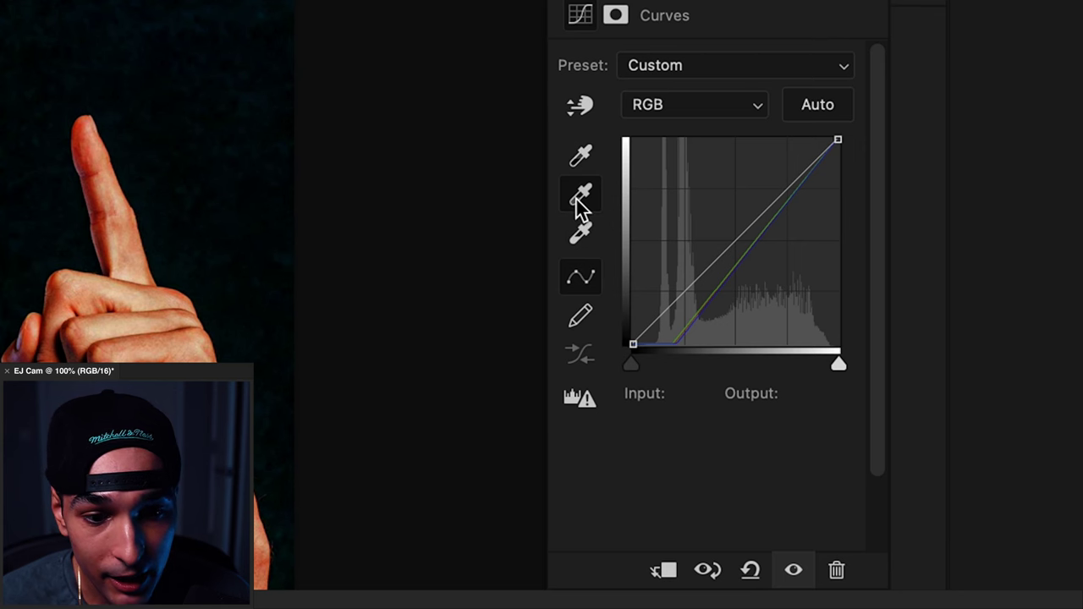
left_click(577, 200)
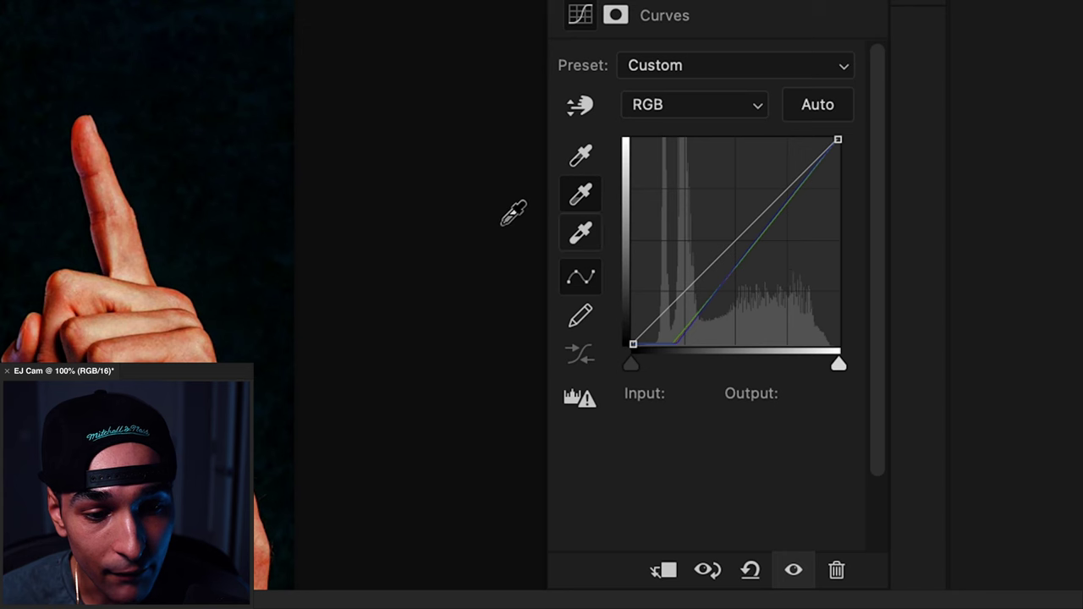
left_click(707, 259)
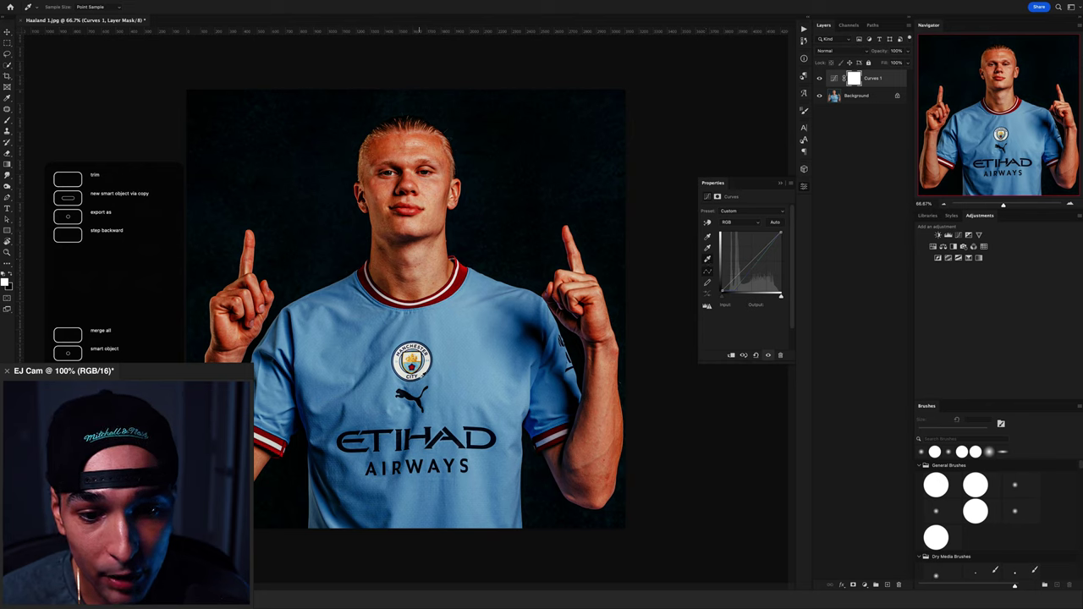
left_click(422, 375)
Set the Green channel black point to 52 and add a Levels adjustment layer.
left_click(727, 221)
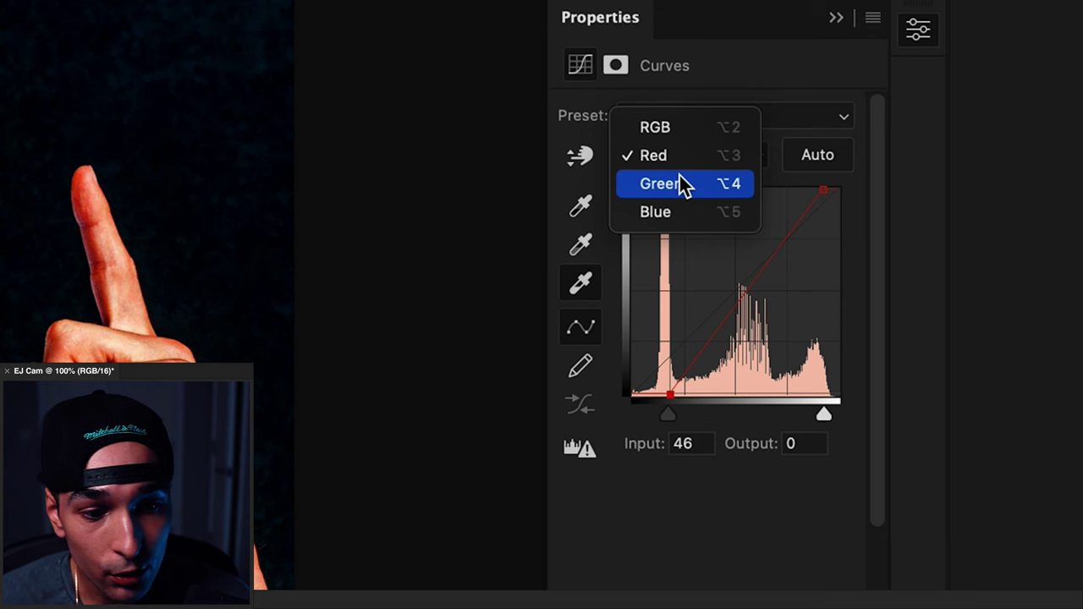
left_click(737, 231)
left_click_drag(732, 294, 734, 293)
left_click_drag(674, 396, 672, 397)
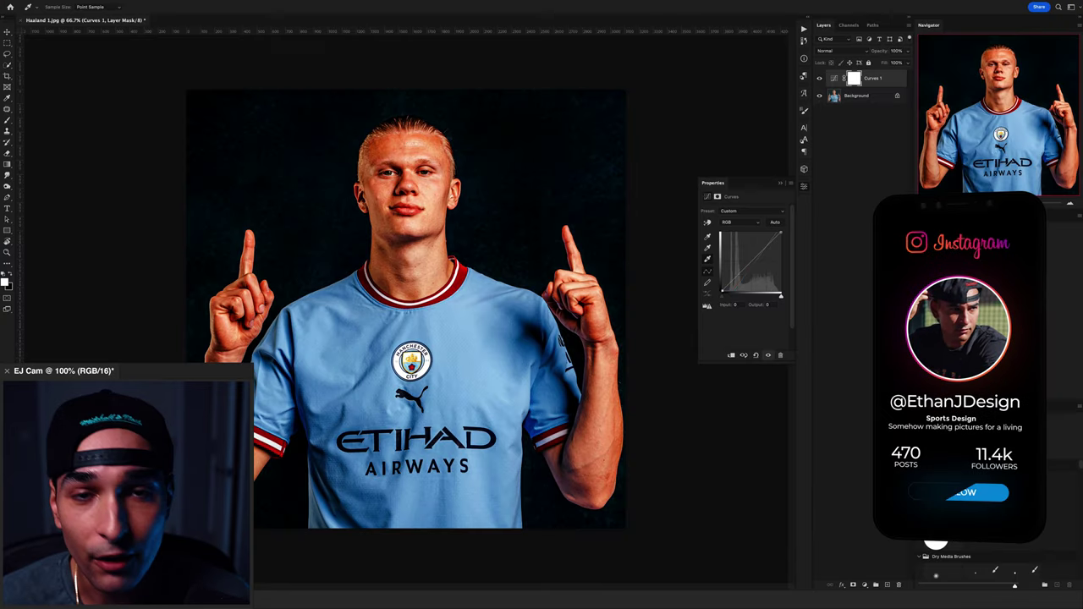
key("ctrl+l")
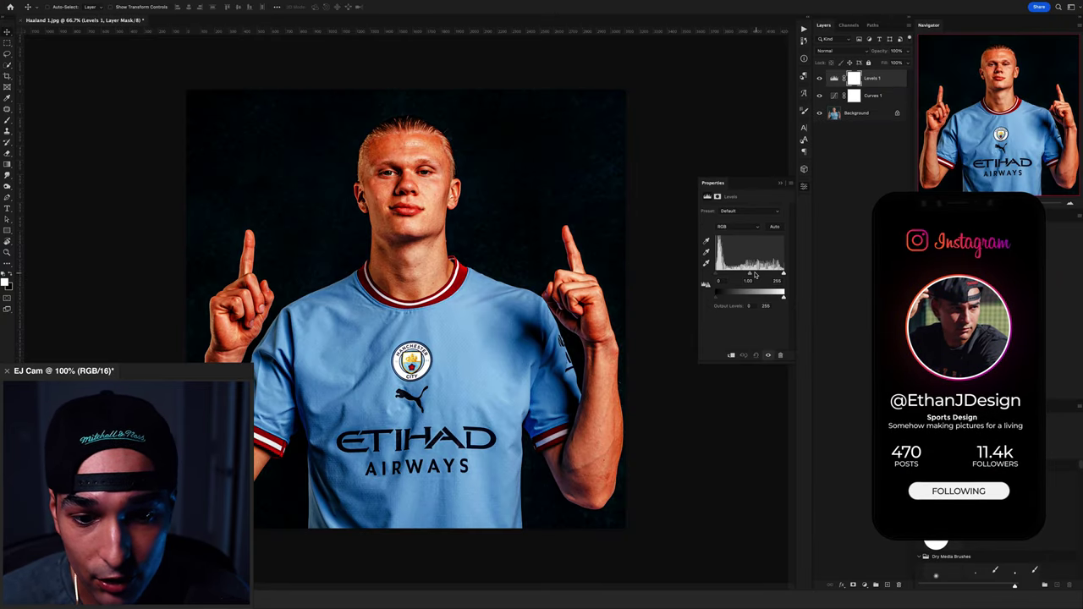
Lift the Levels midtones to 1.14 and set the layer to Luminosity blend mode.
left_click_drag(749, 273, 746, 274)
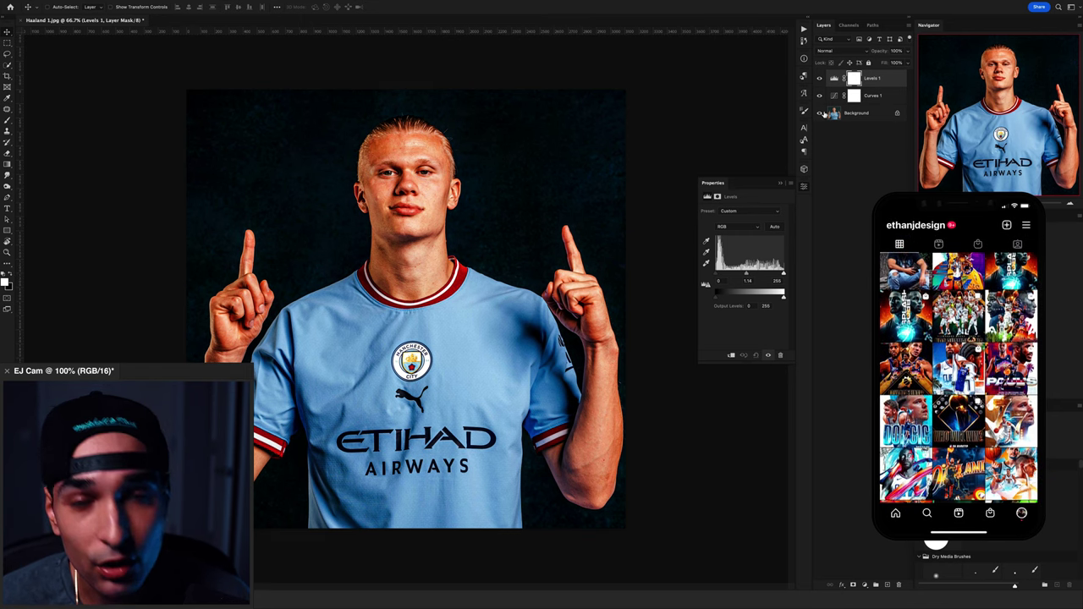
left_click(836, 51)
left_click(830, 284)
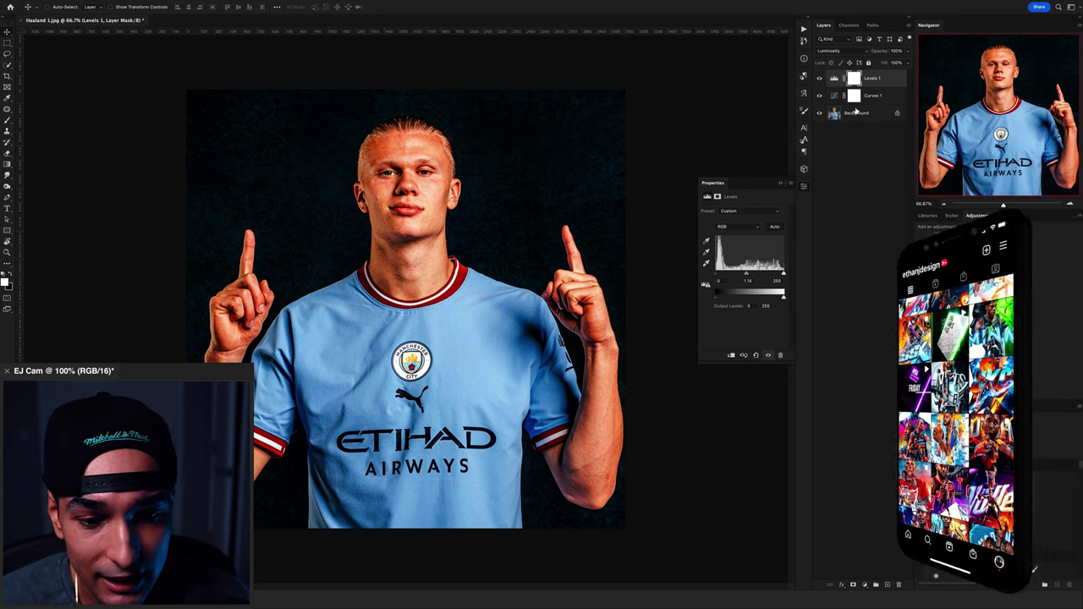
Toggle Levels 1 visibility to compare, leaving it hidden.
left_click(820, 83)
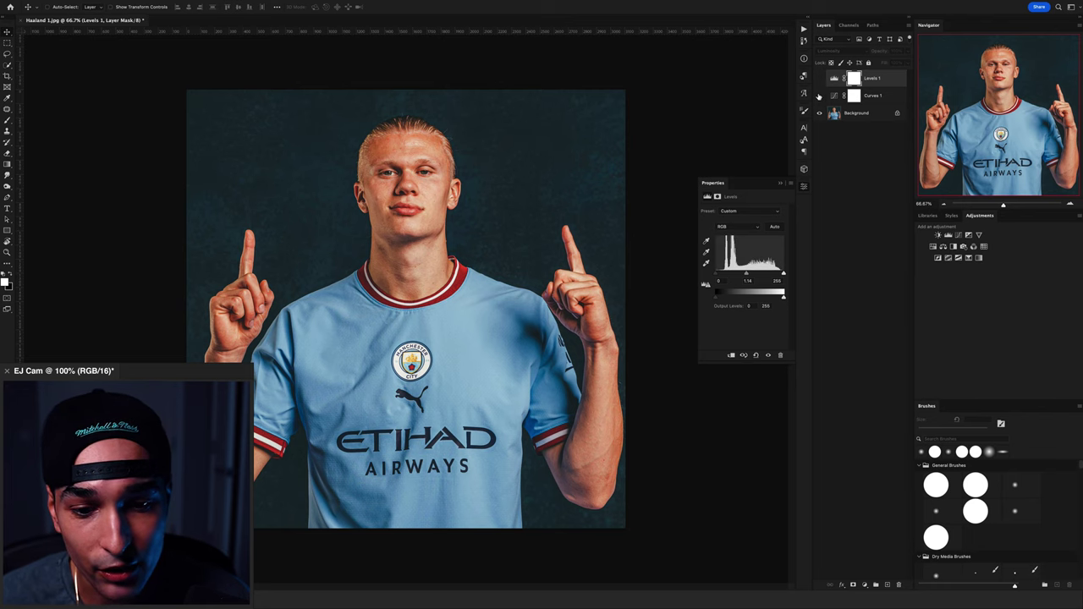
left_click(819, 80)
left_click(820, 80)
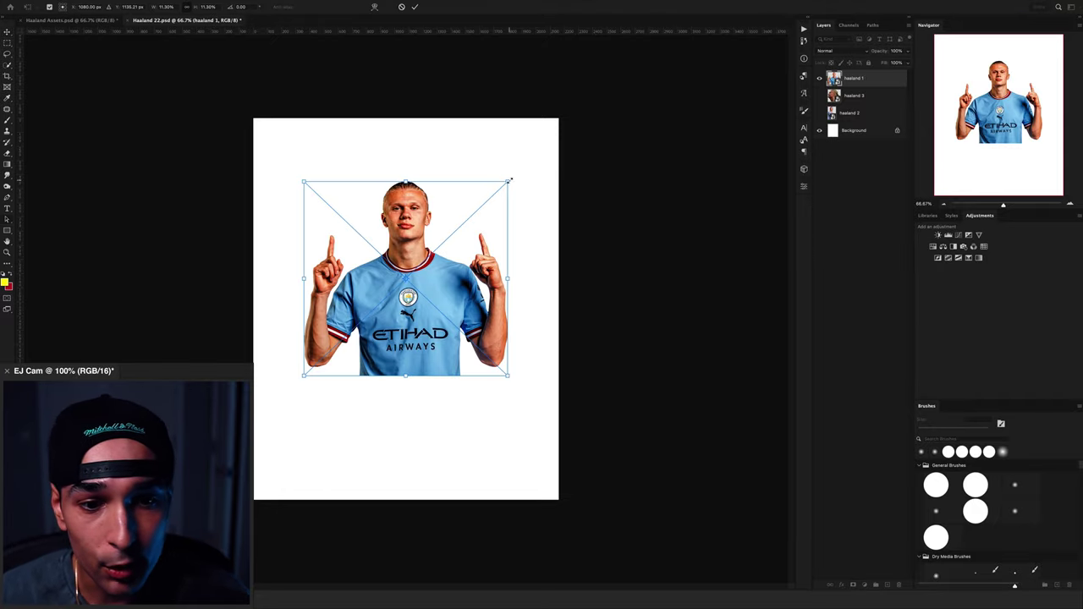
Scale the pointing, profile and arms-crossed Haaland cutouts with Free Transform.
left_click_drag(508, 177, 524, 167)
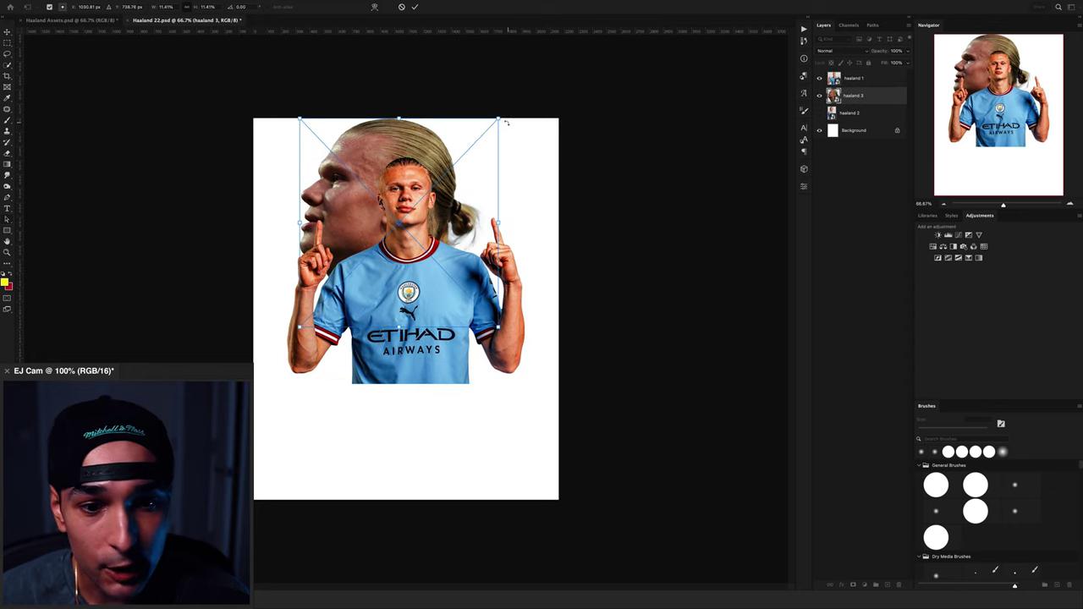
left_click_drag(503, 116, 504, 107)
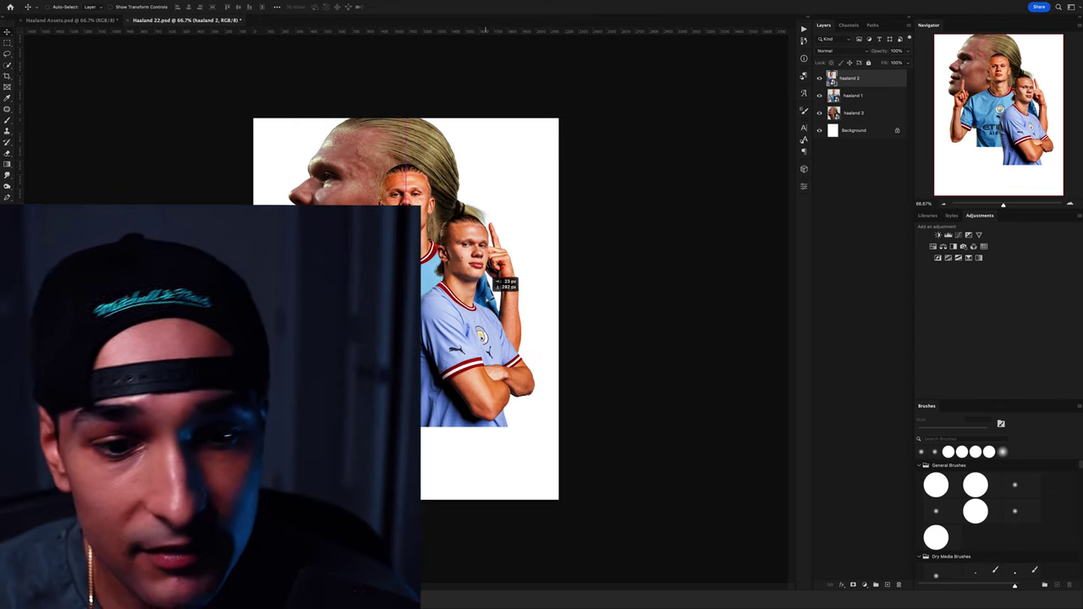
key("ctrl+t")
left_click_drag(545, 210, 531, 227)
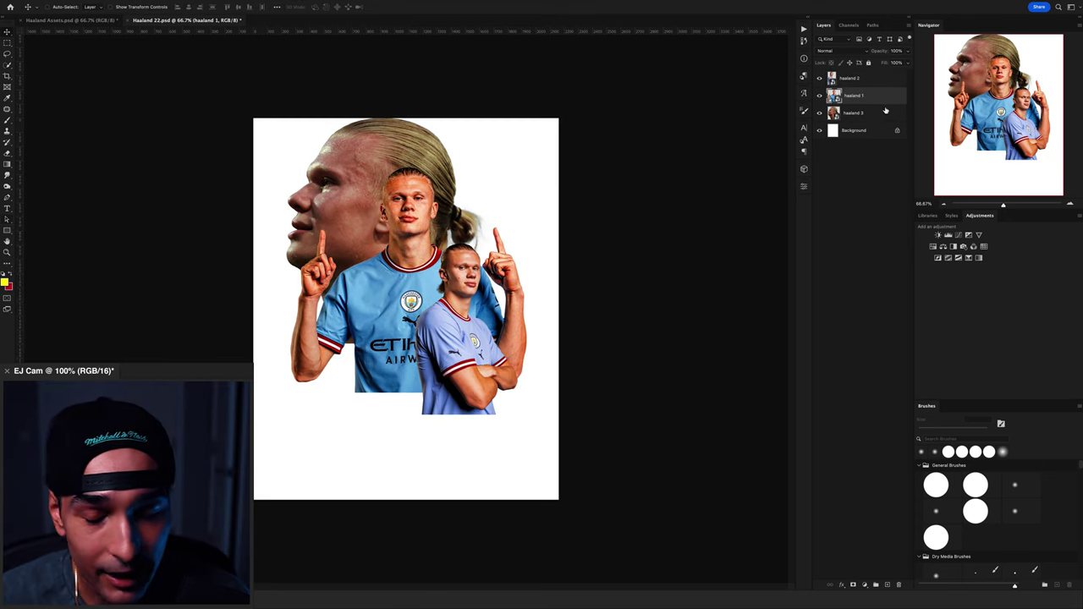
left_click(853, 112)
Select the haaland 2 layer and view the canvas at 100%.
left_click(872, 82)
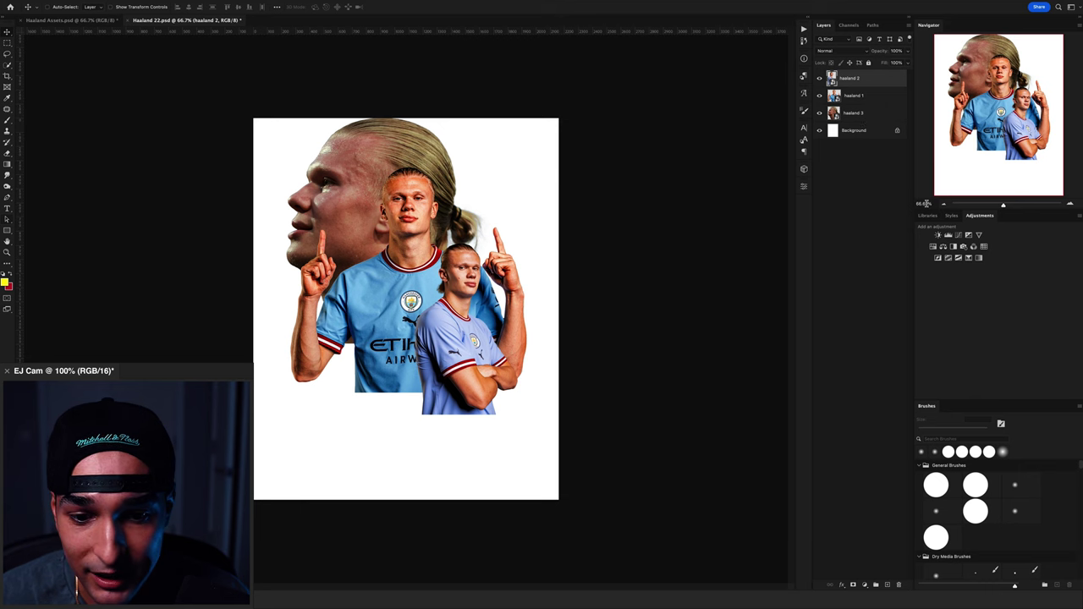
left_click(1073, 207)
scroll(635, 271, "left", 2)
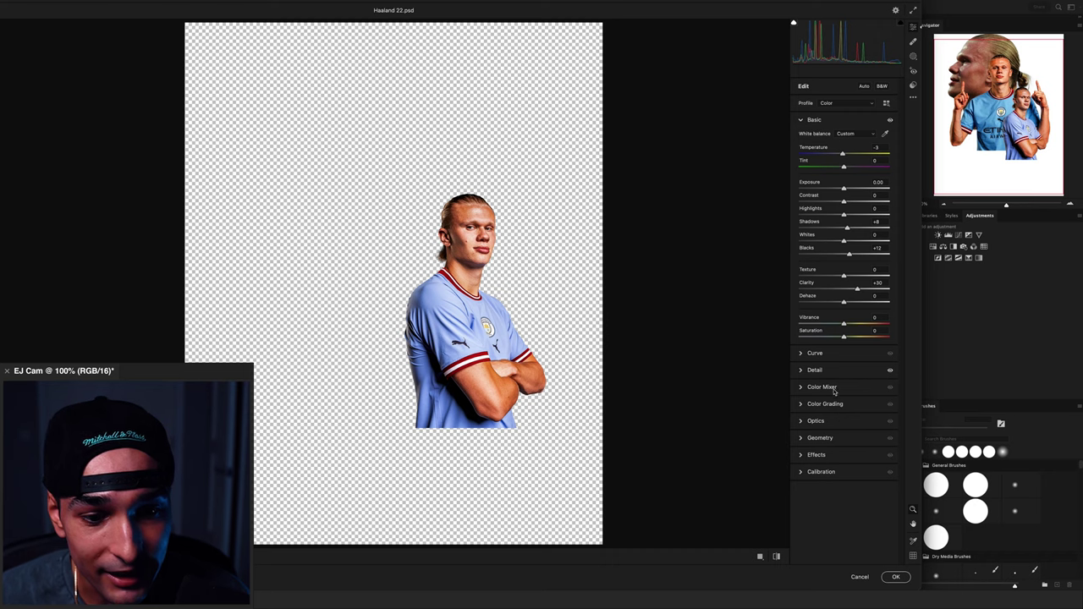
Shift haaland 2's Blues hue to -38 in Camera Raw, then apply Shadows/Highlights with Highlights Amount 3.
left_click(834, 390)
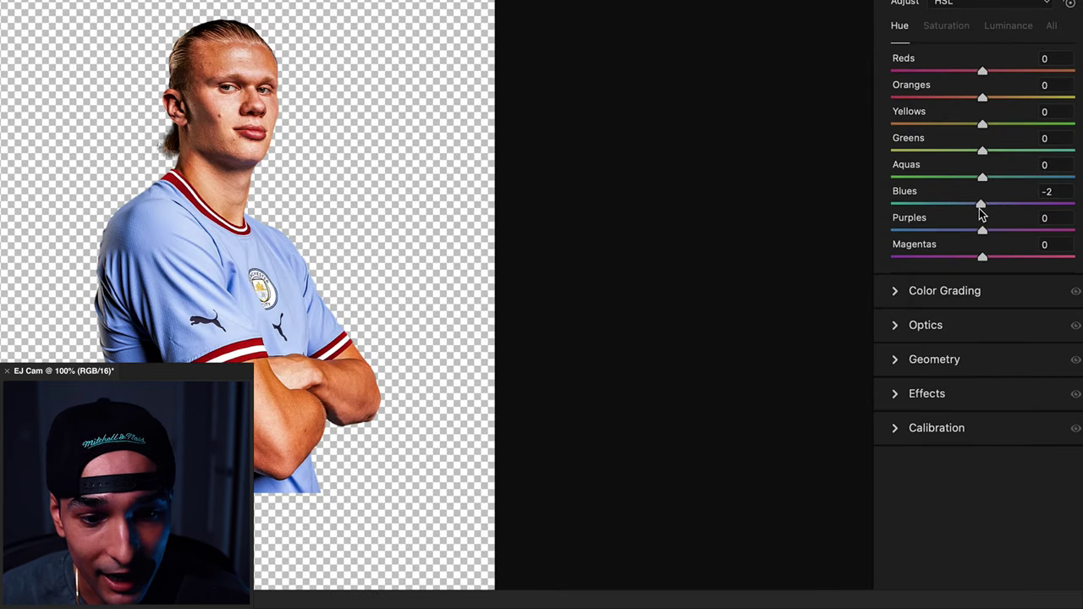
left_click_drag(979, 210, 952, 236)
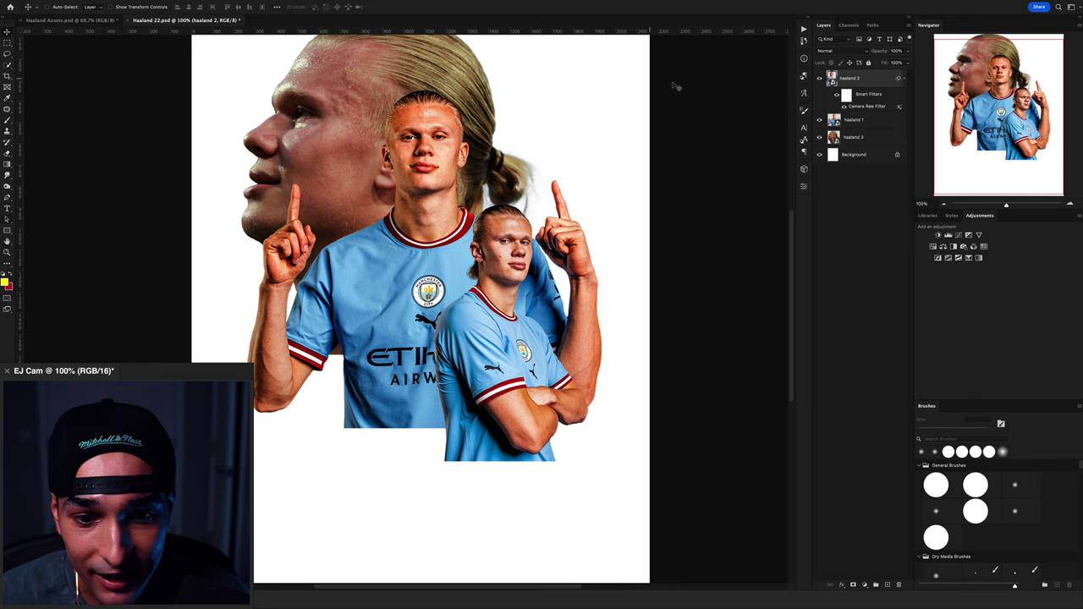
left_click(106, 7)
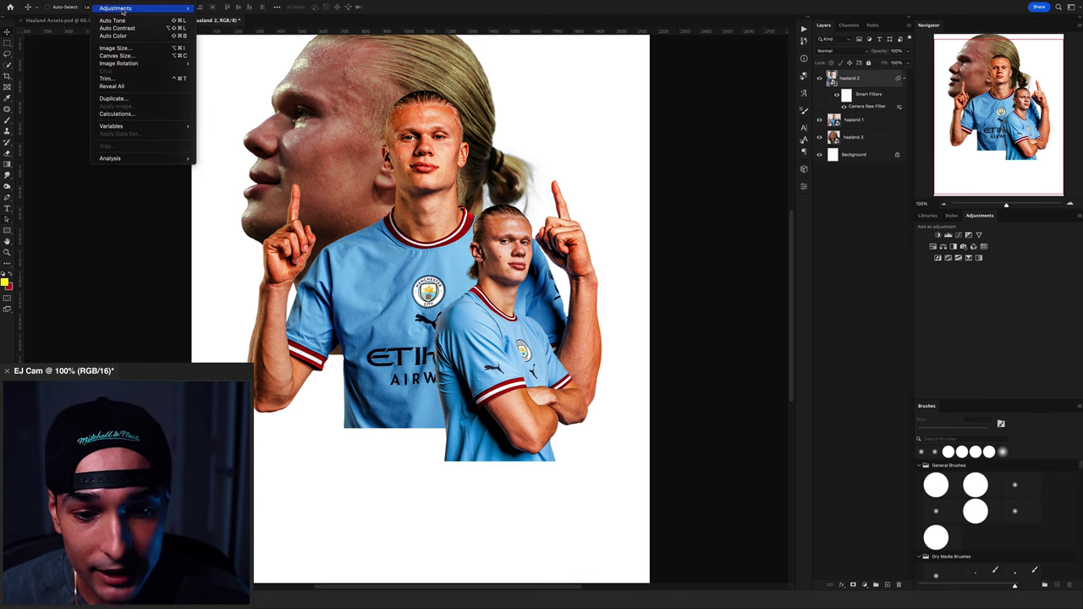
mouse_move(127, 18)
left_click(233, 86)
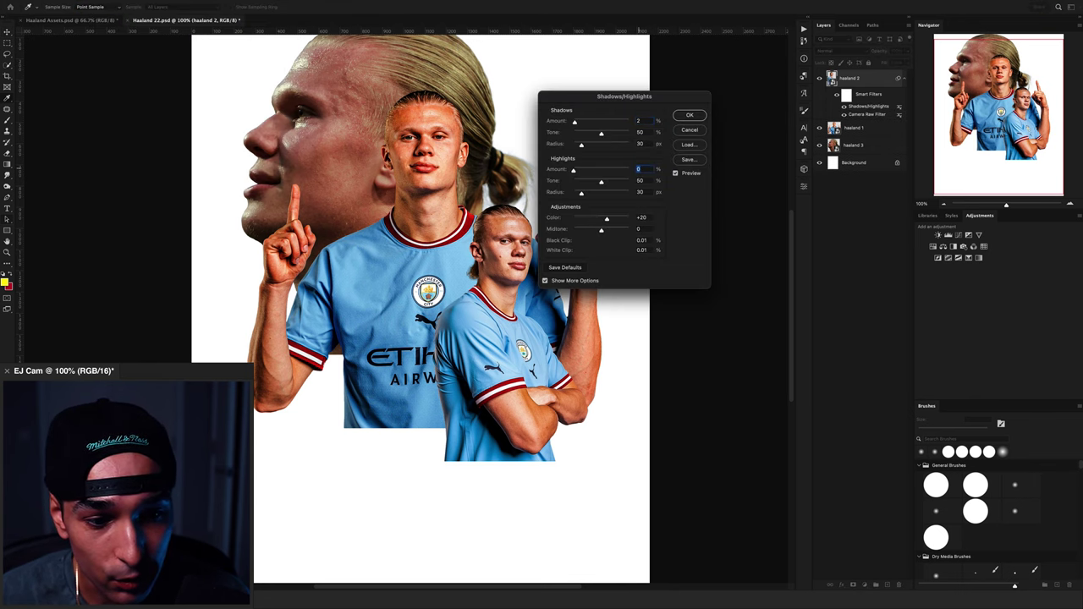
type("3")
key("Return")
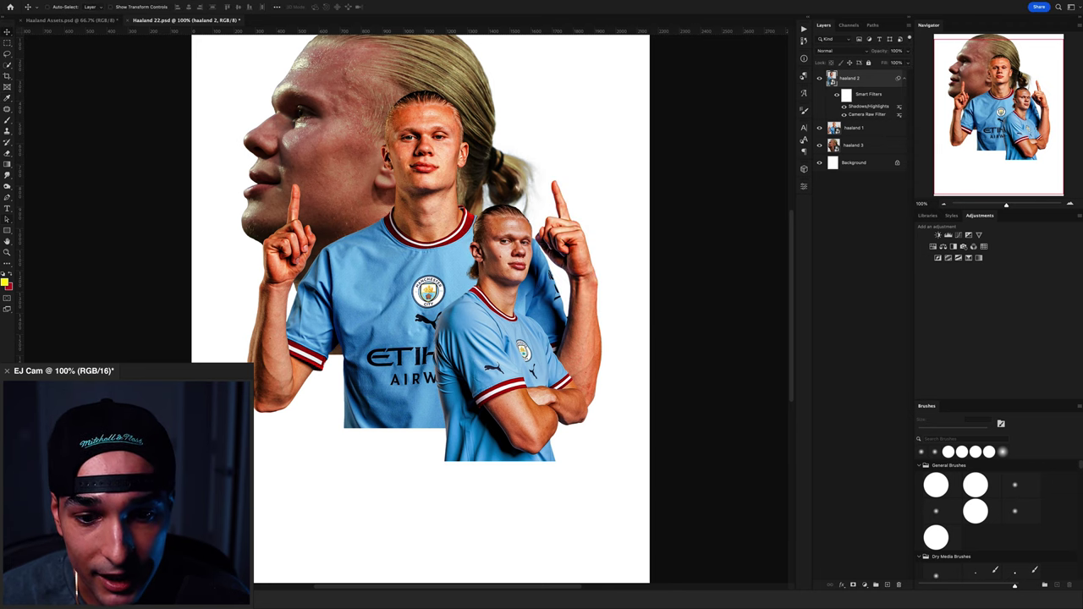
left_click(854, 128)
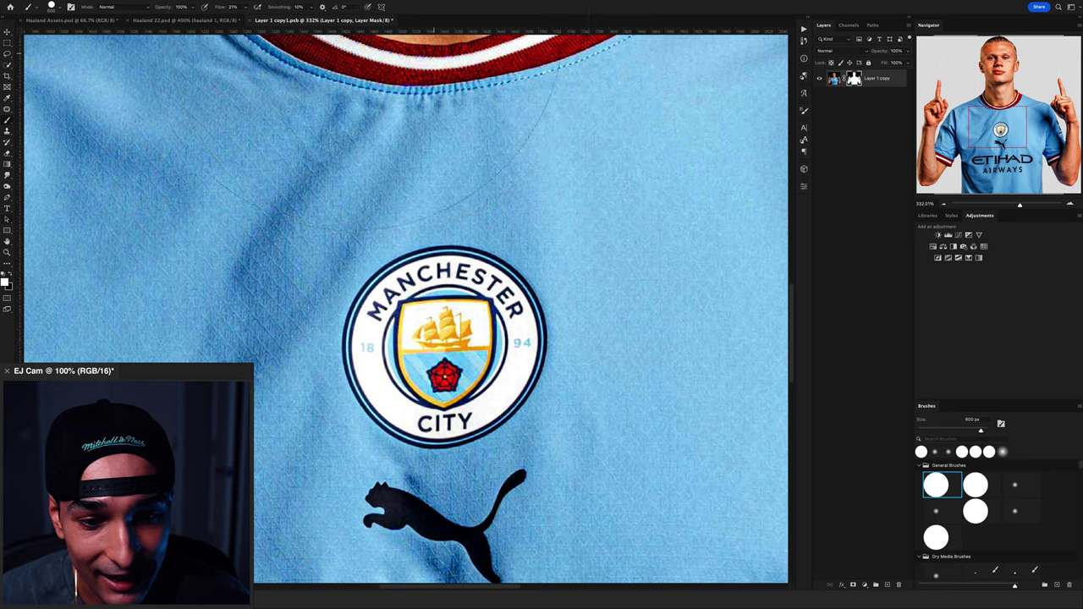
Save and close the shirt smart object, returning to the Haaland poster.
key("ctrl+s")
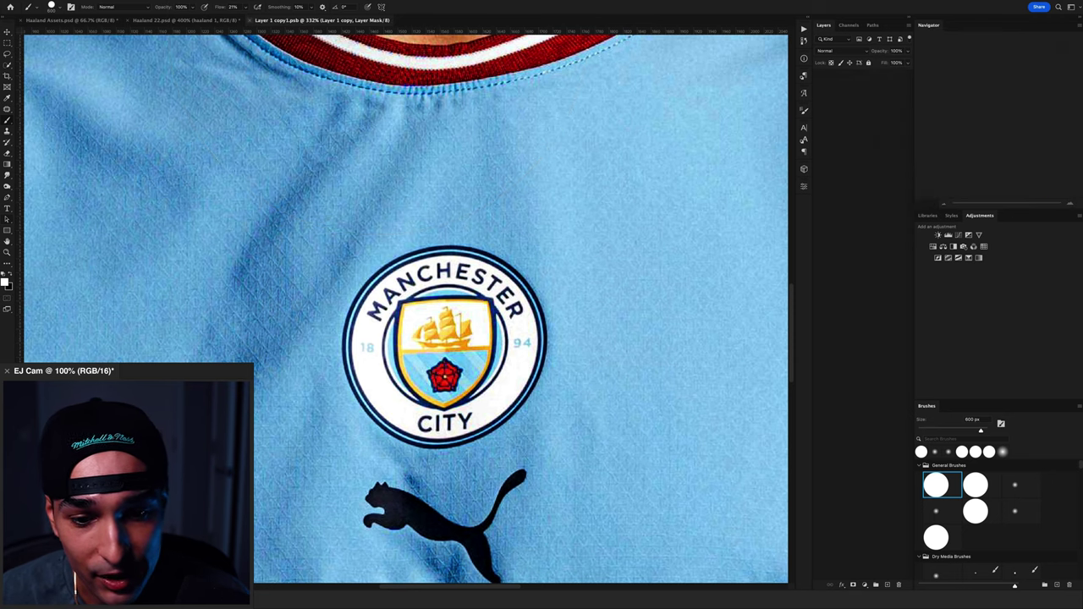
key("ctrl+w")
scroll(406, 305, "right", 5)
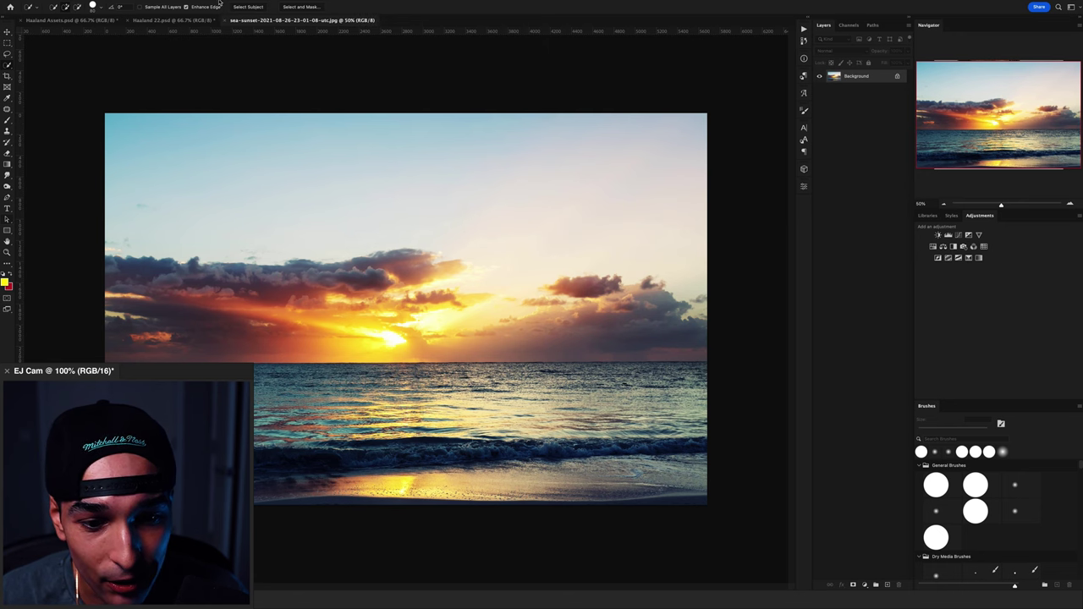
Mask out the sky above the horizon in the sea photo and tighten the mask edge with Levels.
left_click(203, 91)
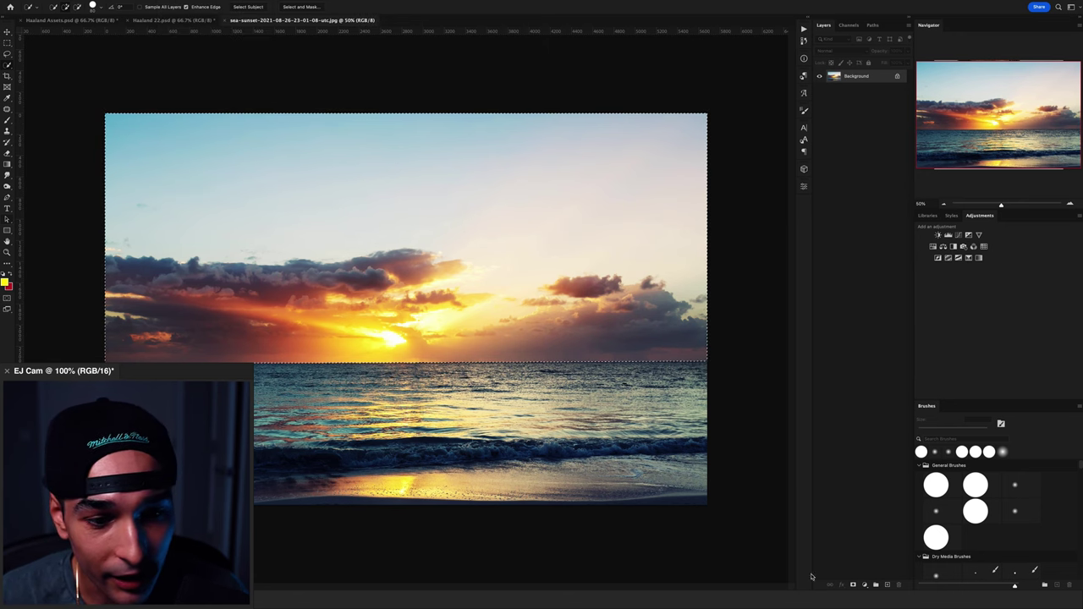
left_click(855, 585, "alt")
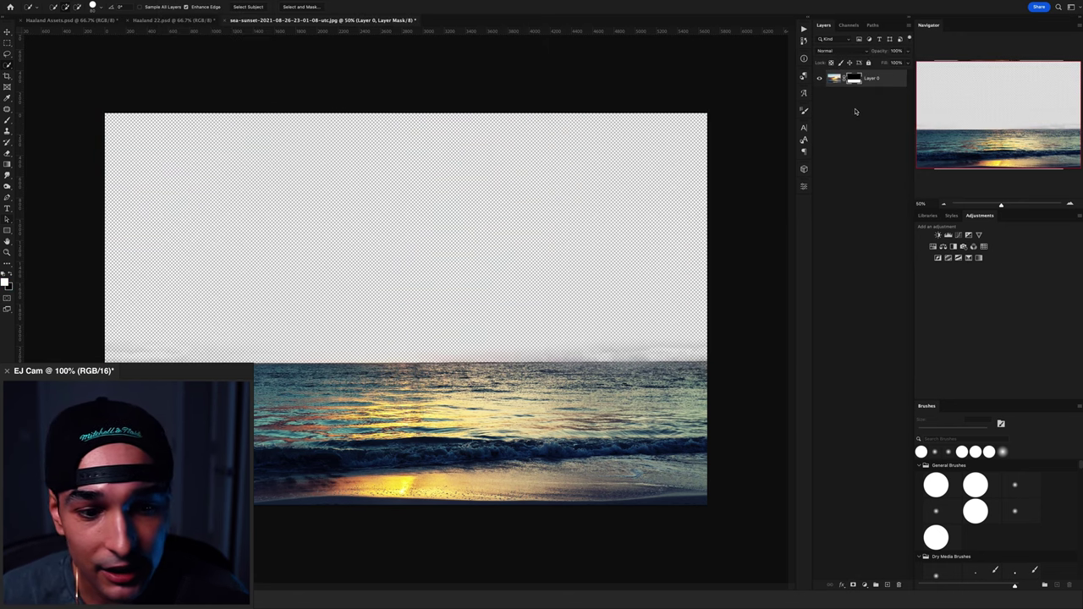
key("super+l")
left_click_drag(818, 315, 797, 315)
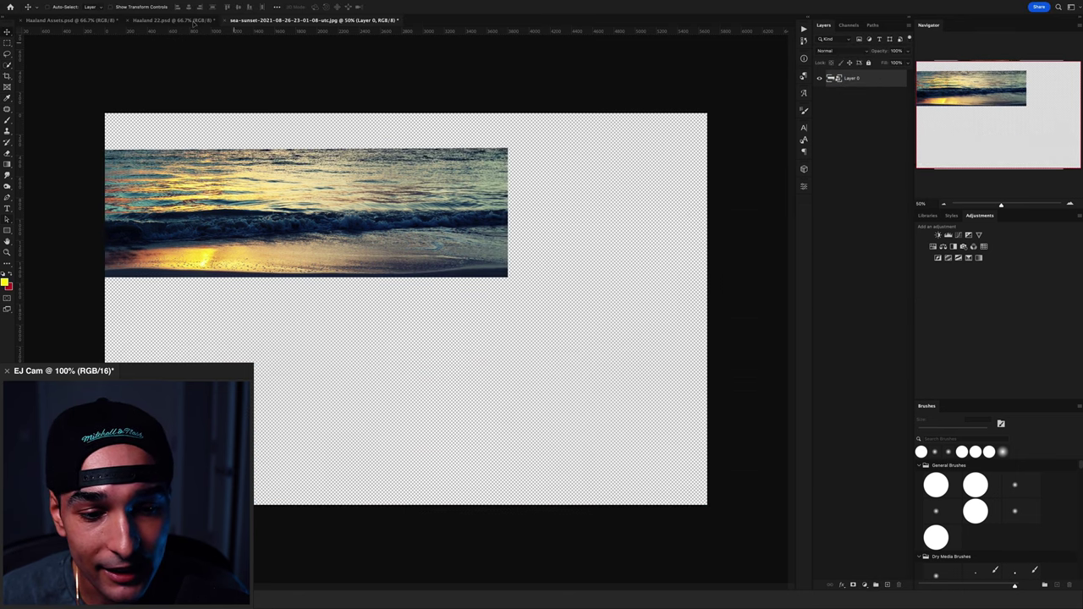
Paste the sea into the poster and stretch it in perspective across the bottom.
left_click(193, 23)
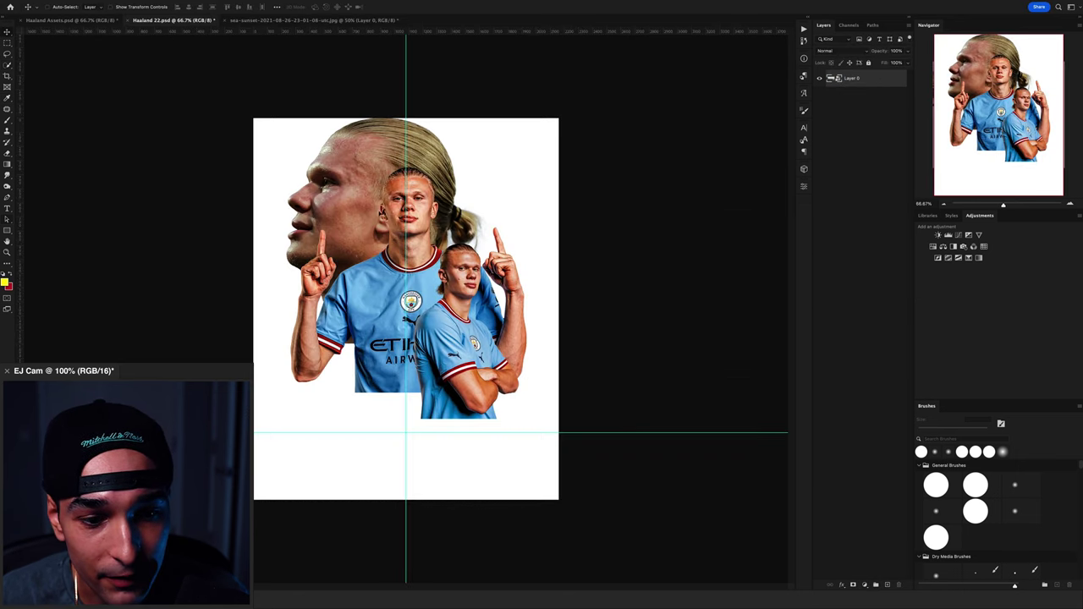
key("ctrl+v")
key("ctrl+t")
left_click_drag(38, 254, 161, 243)
left_click_drag(742, 455, 733, 518)
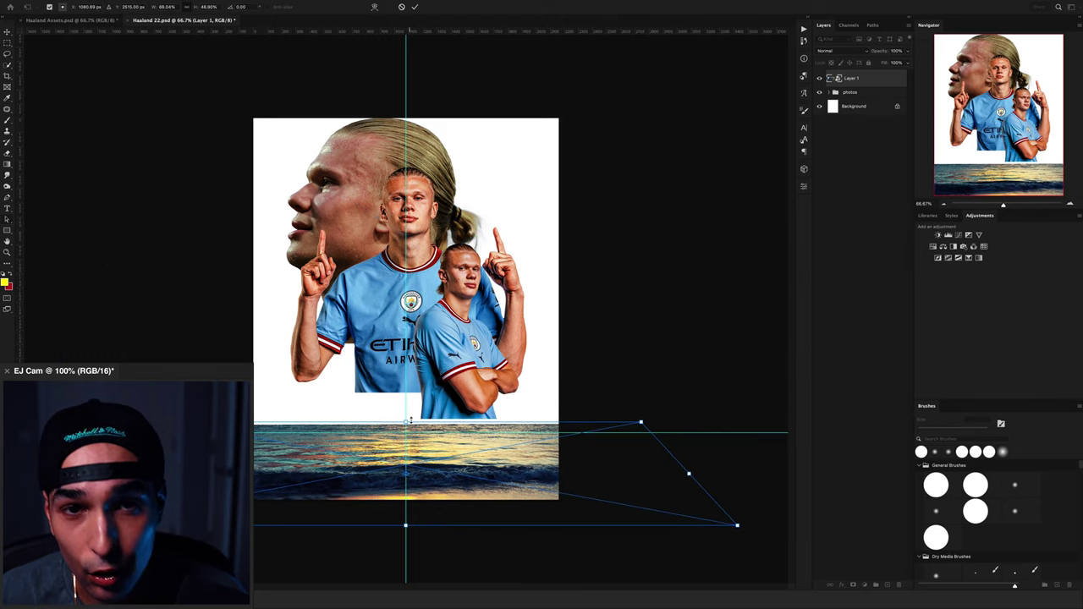
key("Return")
key("ctrl+plus")
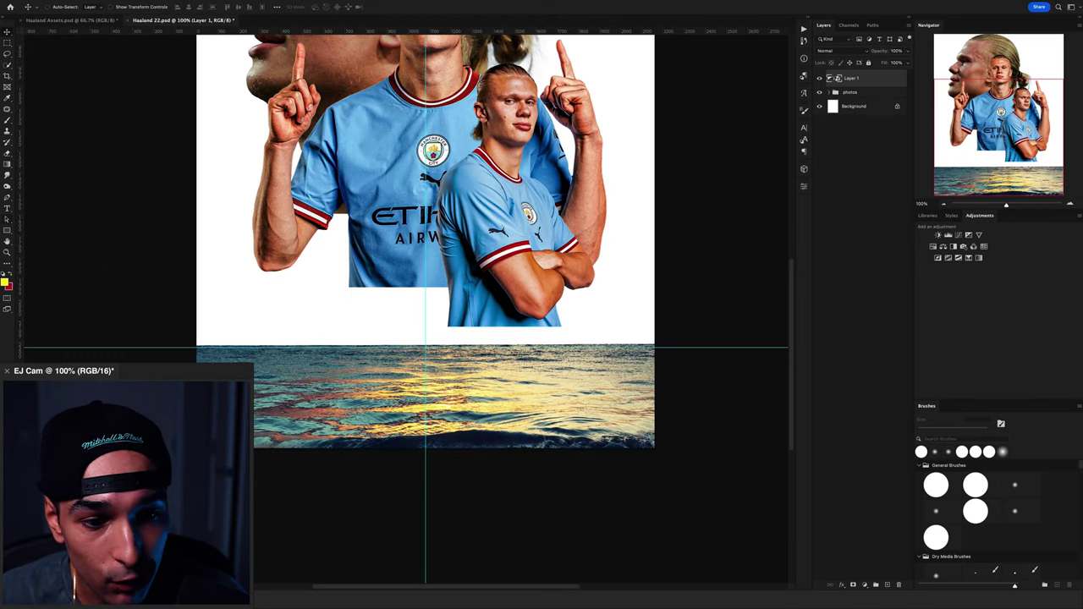
Lower the sea layer's Oranges in the Camera Raw Color Mixer.
left_click(240, 6)
left_click(244, 49)
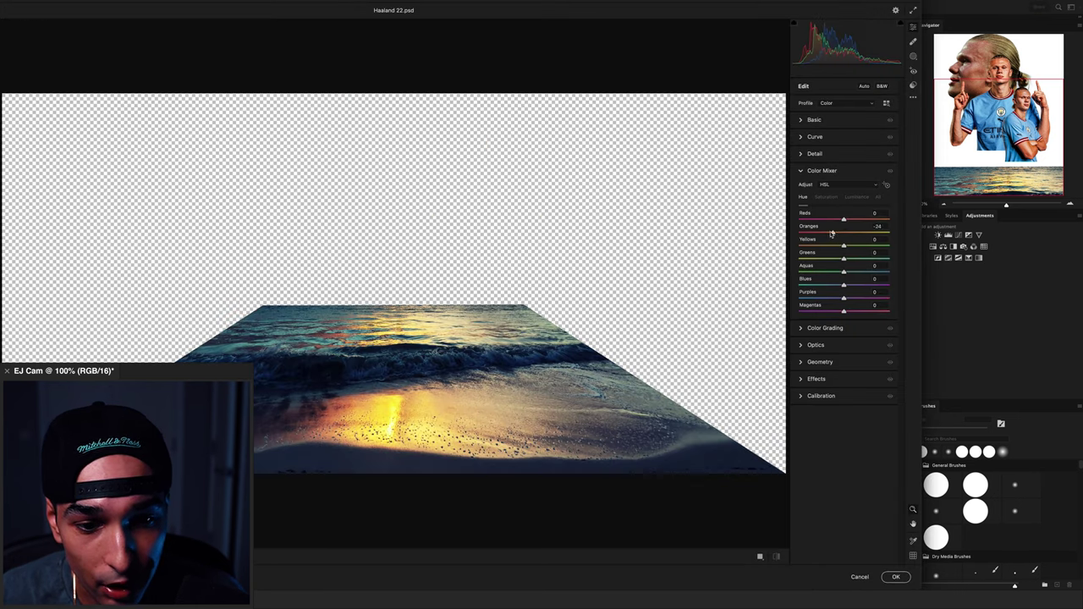
left_click_drag(831, 234, 826, 234)
left_click_drag(849, 289, 870, 289)
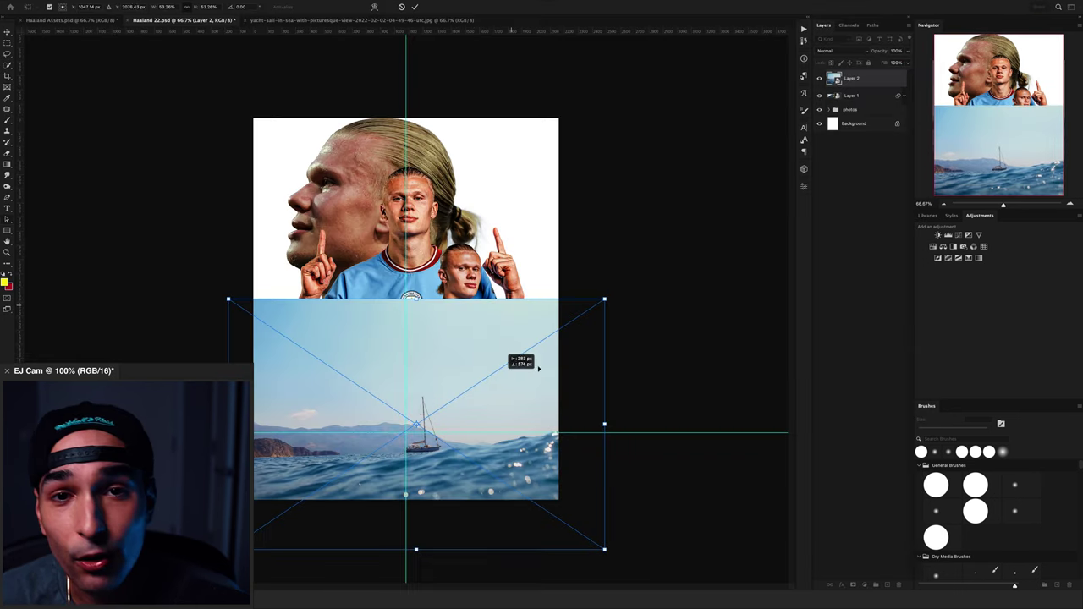
Shrink the yacht sea photo and add a Hue/Saturation layer blended by Underlying Layer, Hue 28.
left_click_drag(538, 368, 539, 391)
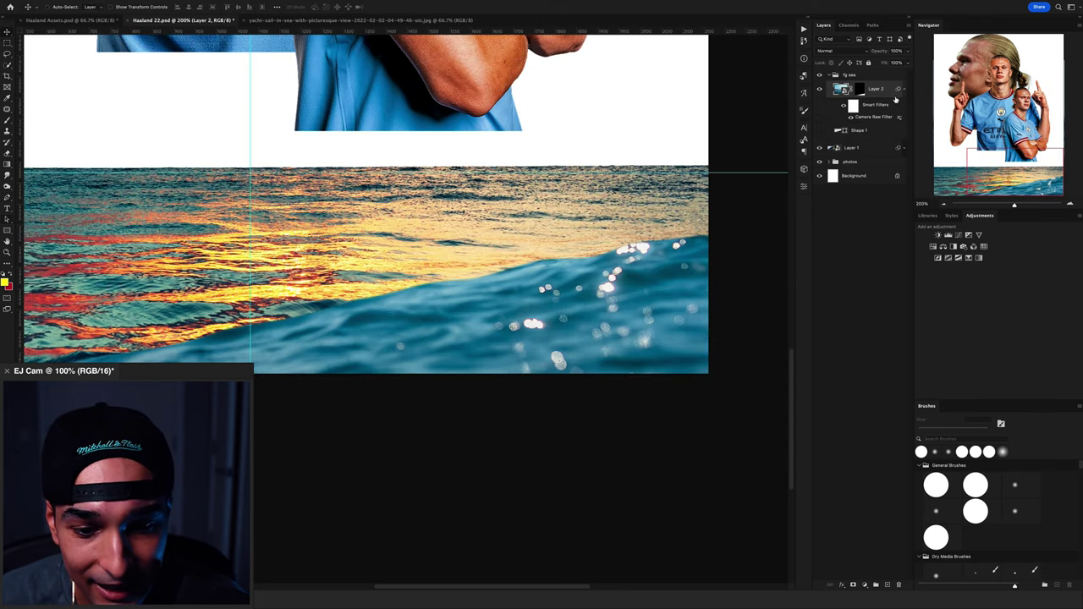
left_click(905, 90)
left_click(934, 247)
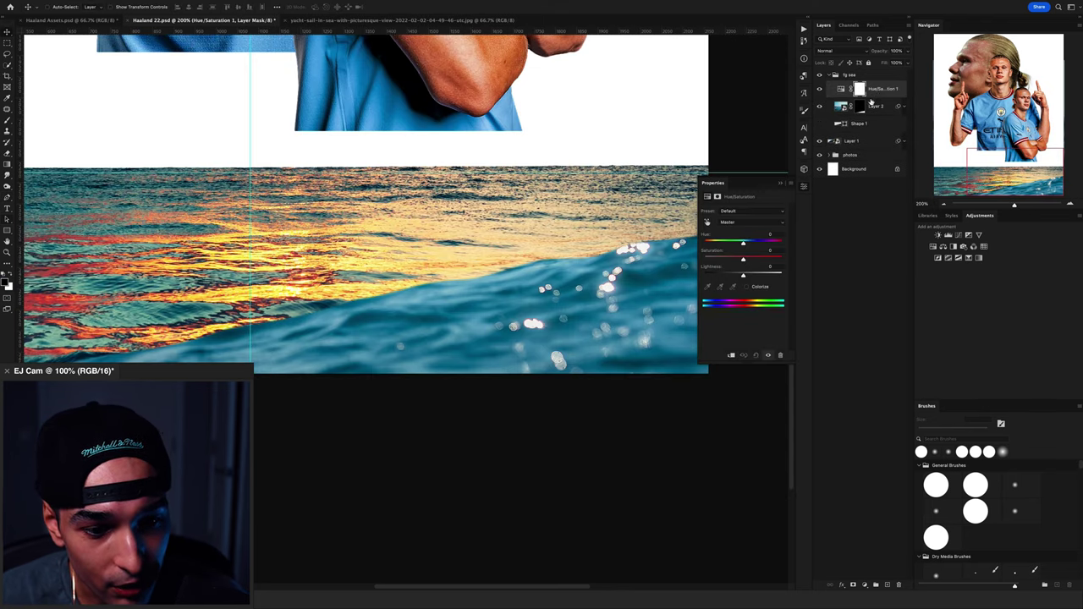
double_click(884, 92)
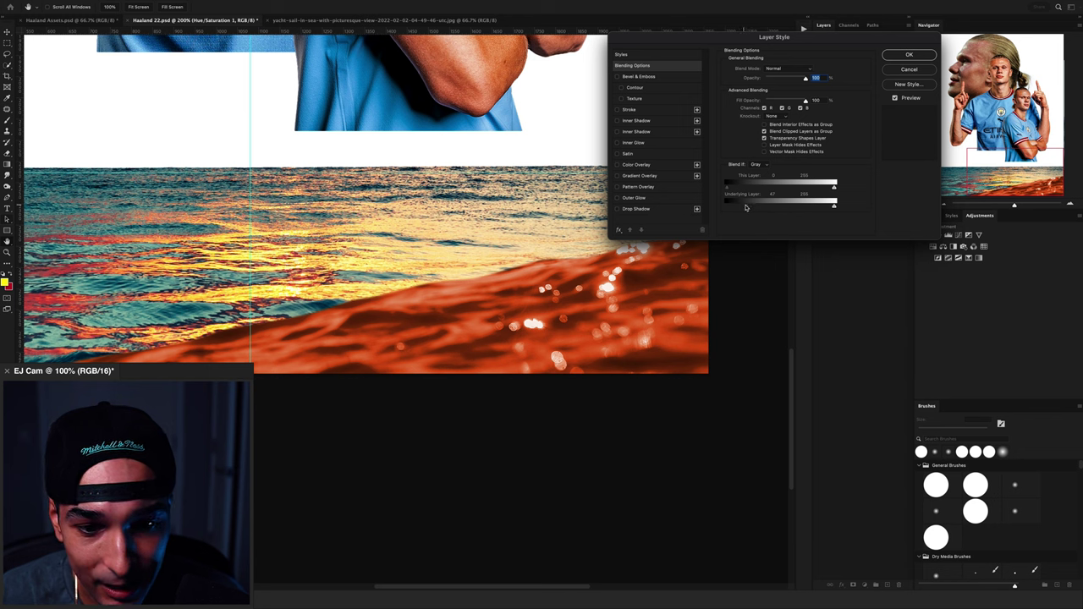
left_click_drag(761, 209, 798, 212)
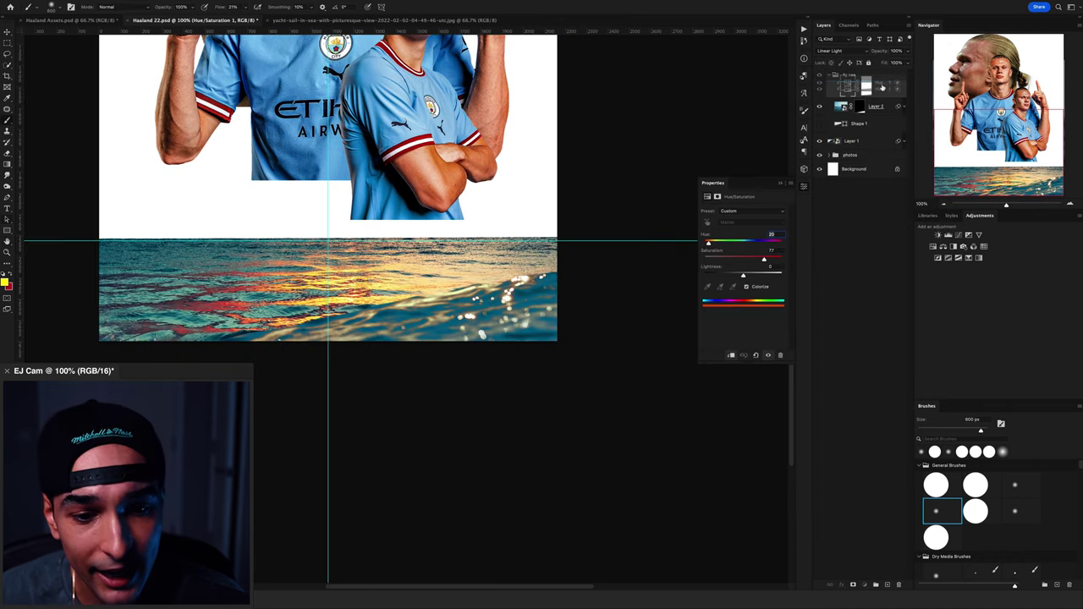
left_click_drag(710, 244, 711, 245)
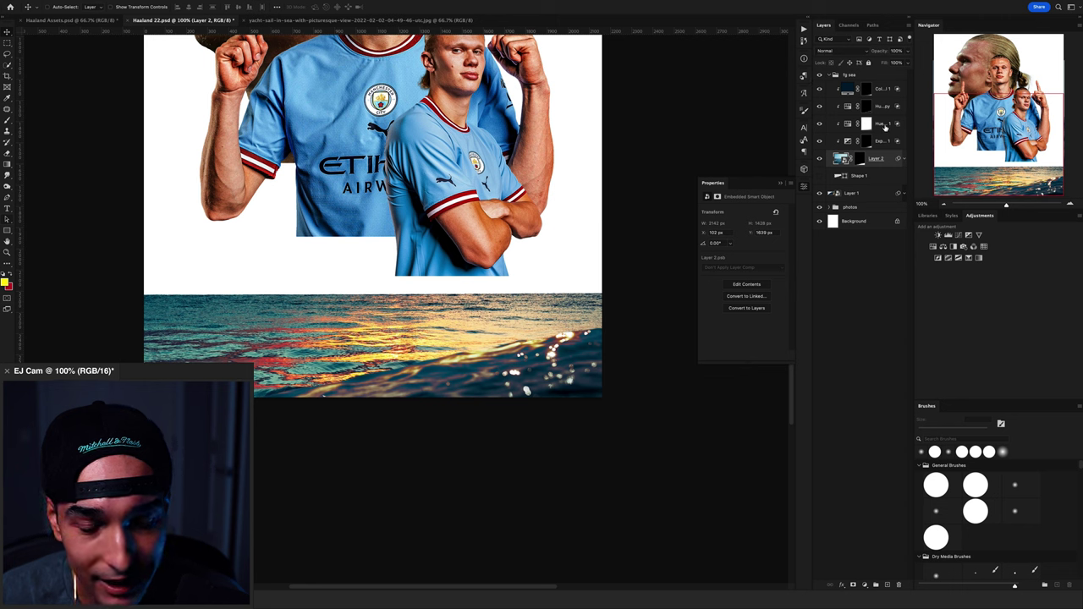
Scale the sailing ship cutout down from its corner to sit above the sea.
left_click(865, 124)
key("b")
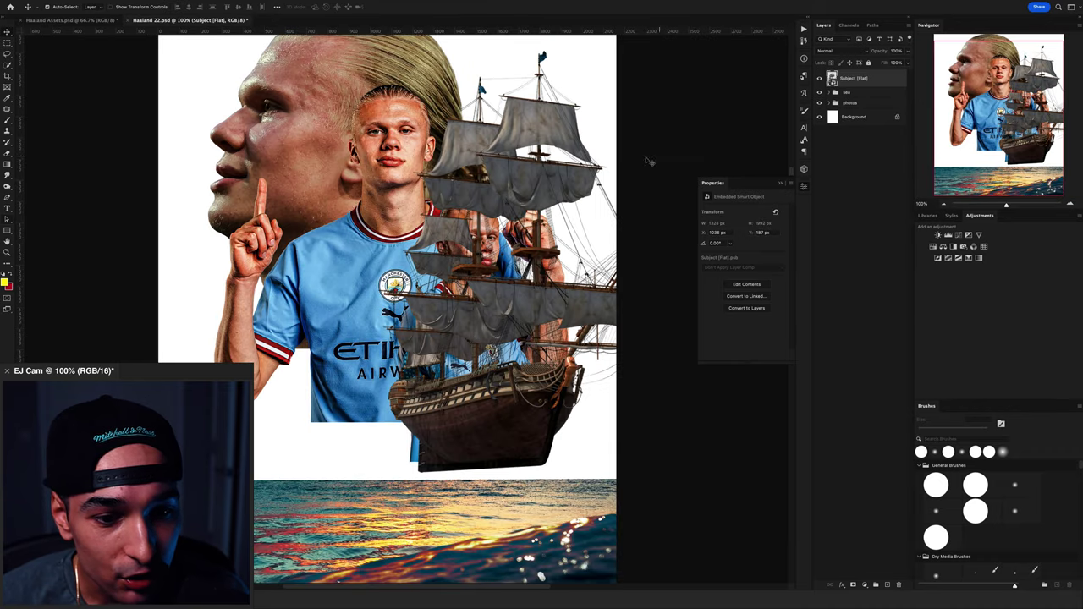
left_click_drag(659, 50, 581, 163)
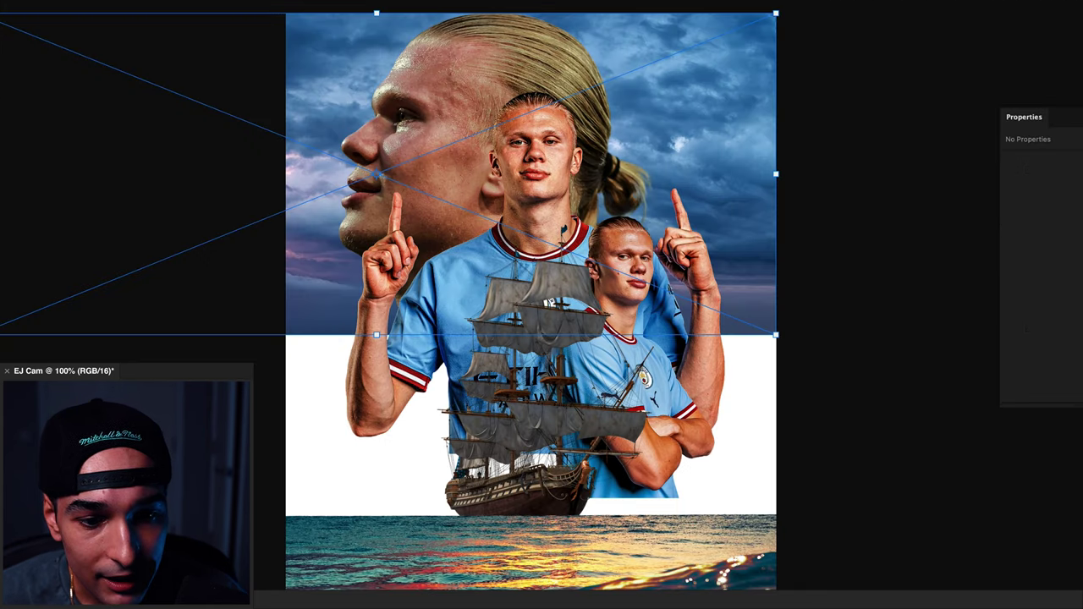
Stretch the stormy cloud and sunset sky images over the poster and commit.
left_click_drag(2, 334, 1, 391)
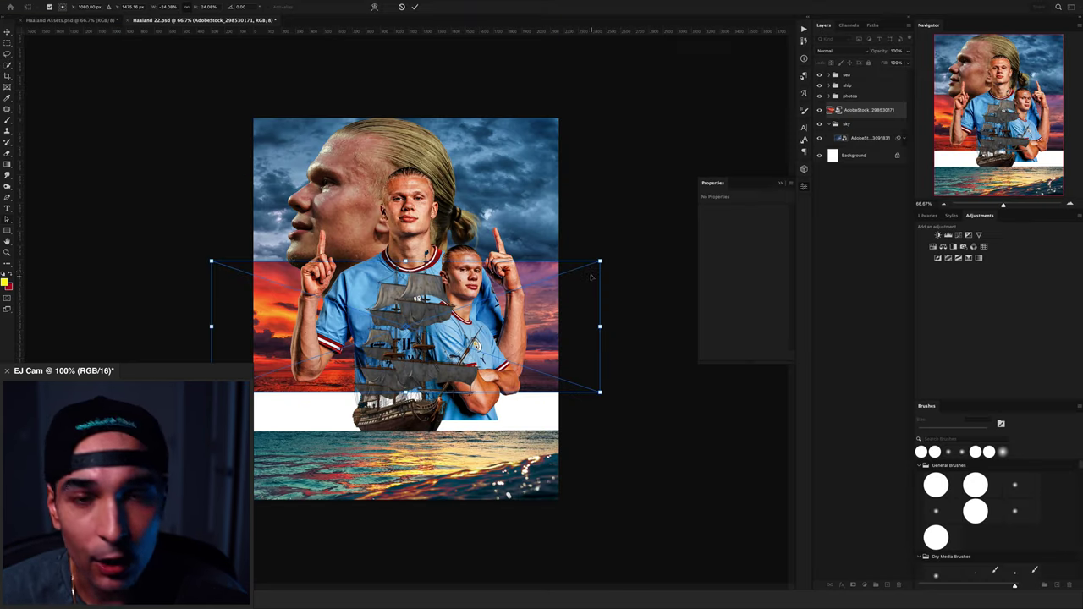
mouse_move(598, 264)
left_mouse_down()
mouse_move(643, 241)
mouse_move(580, 296)
mouse_move(607, 305)
mouse_move(590, 315)
mouse_move(621, 338)
mouse_move(610, 337)
left_mouse_up()
key("Return")
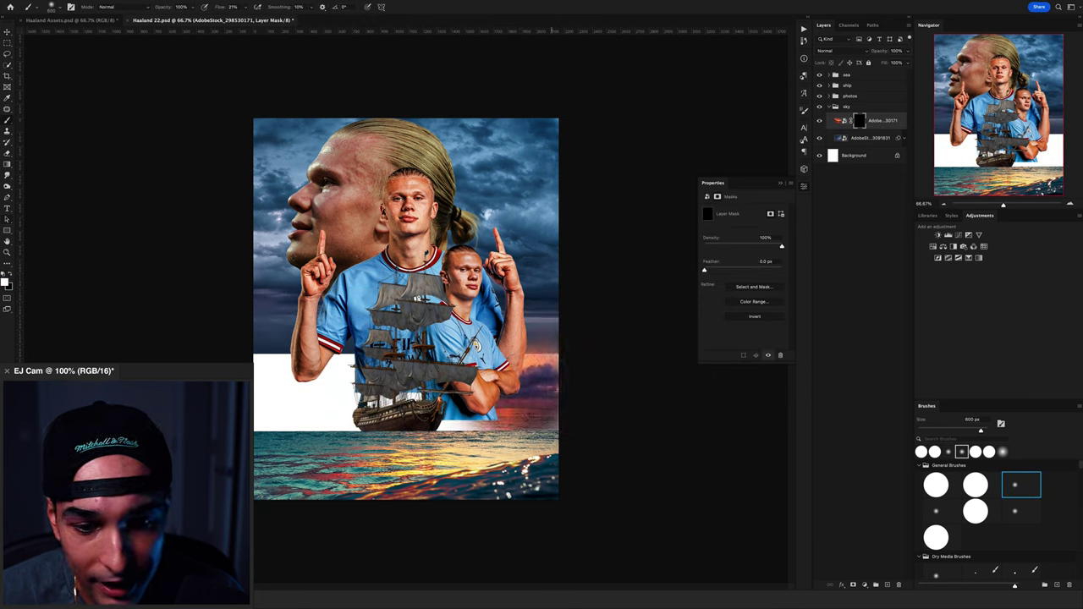
Paint the sunset sky's mask with a 400 px soft brush, blending orange near the left edge.
key("bracketleft")
key("bracketleft")
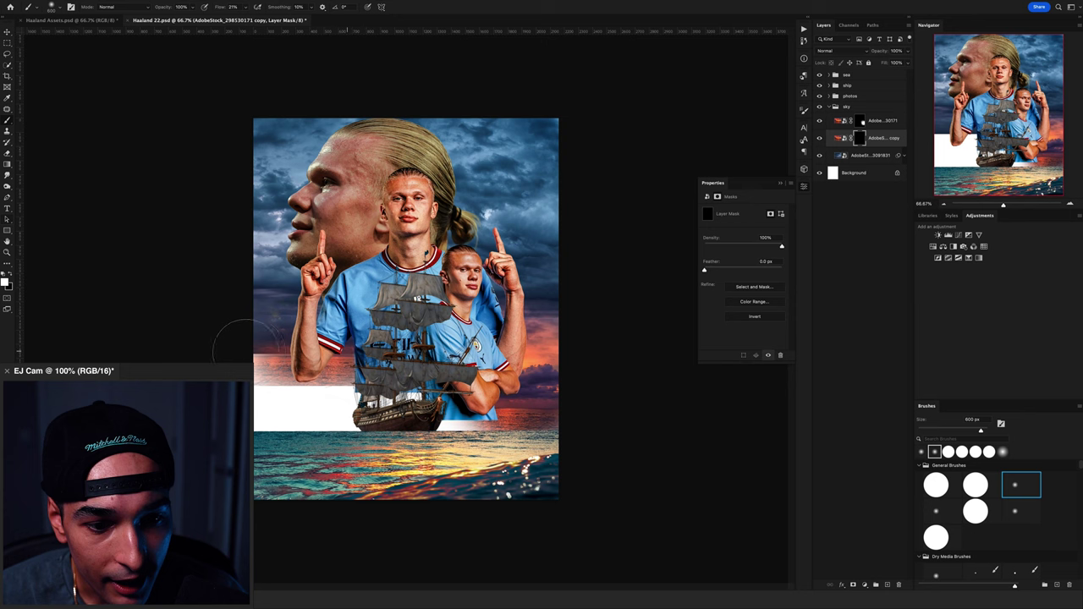
left_click_drag(246, 349, 271, 311)
mouse_move(282, 325)
left_mouse_down()
mouse_move(229, 302)
mouse_move(188, 322)
left_mouse_up()
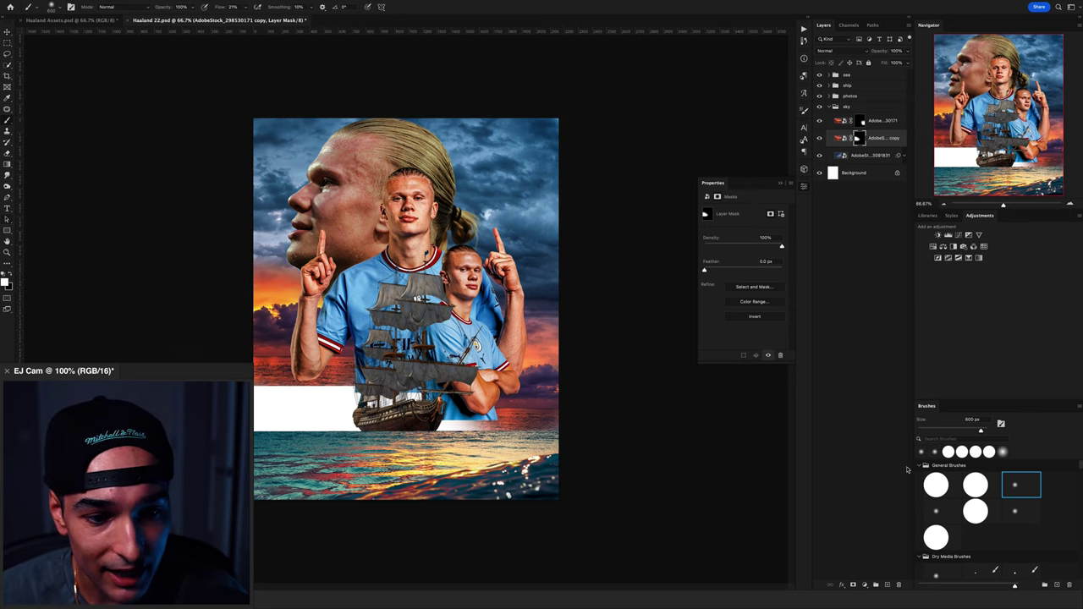
left_click(936, 512)
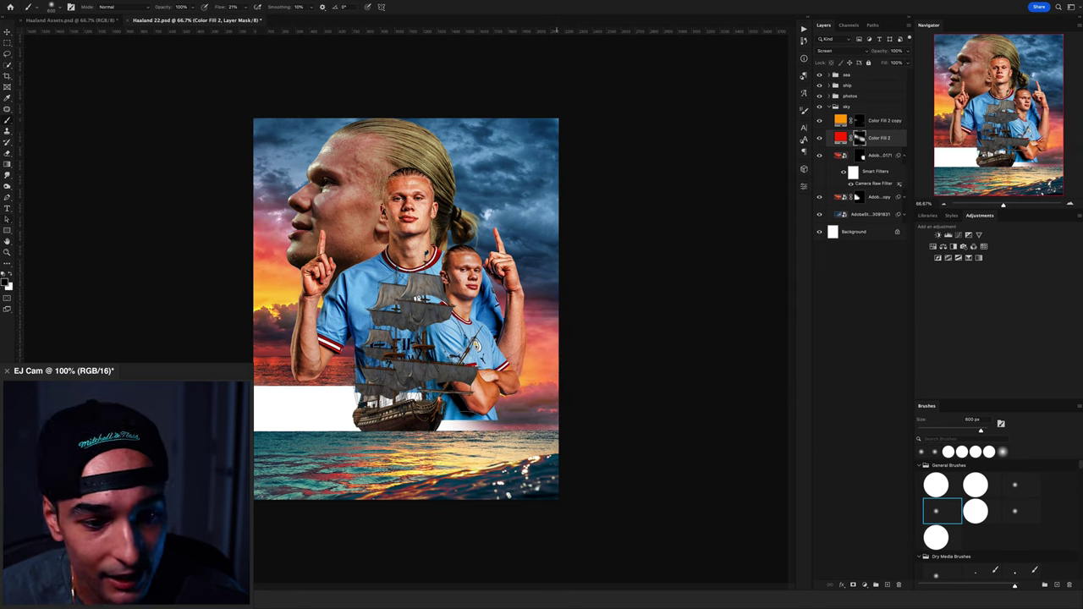
left_click(859, 123)
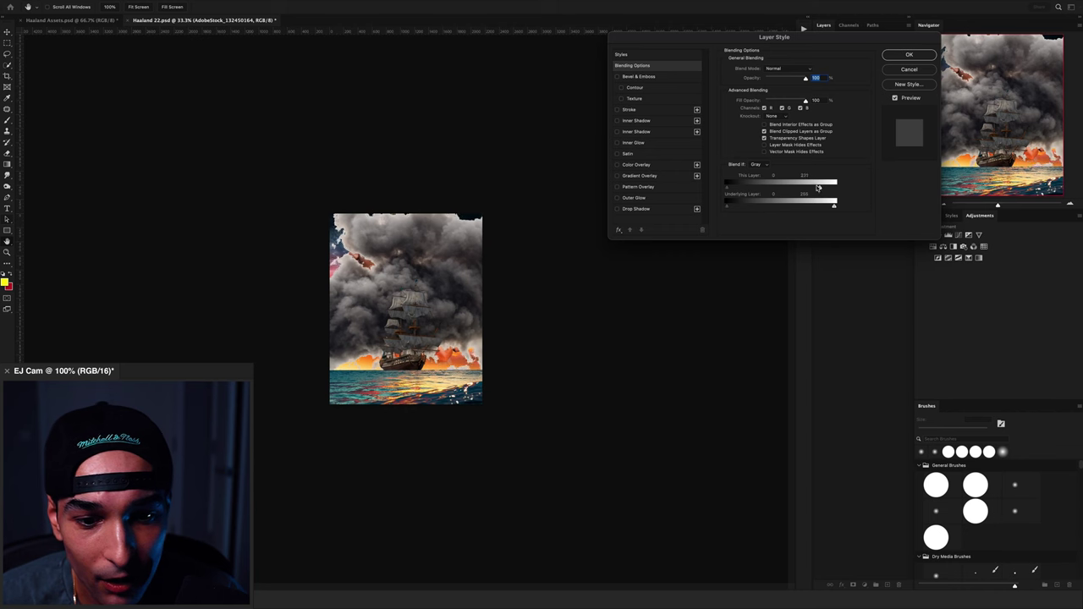
Blend the smoke by brightness, darken its blacks in Camera Raw, and paint fire beside the ship.
left_click_drag(804, 188, 796, 190)
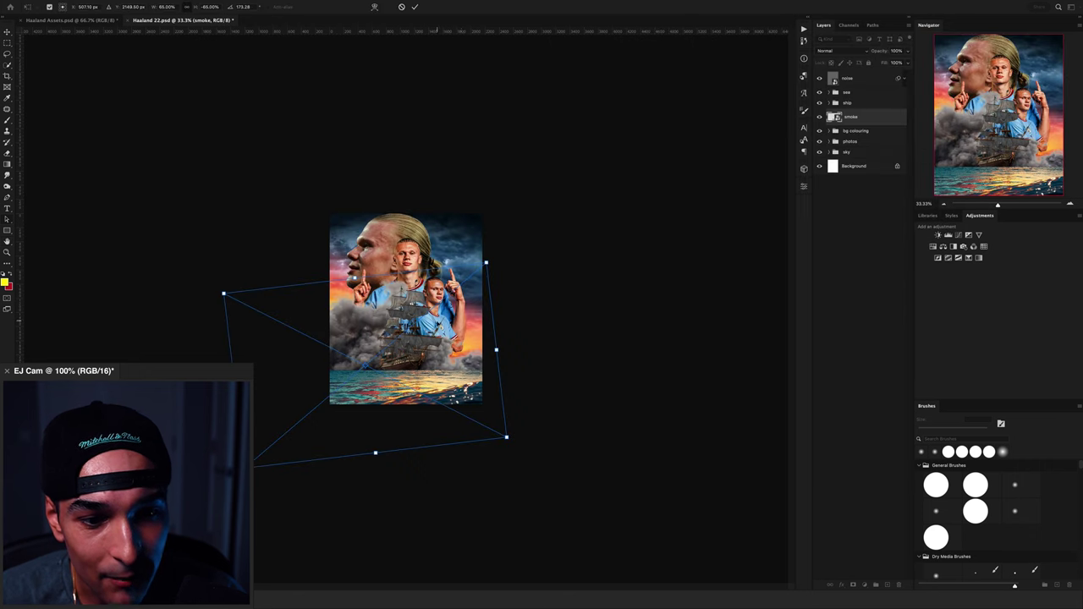
mouse_move(448, 299)
left_mouse_down()
mouse_move(428, 305)
mouse_move(442, 303)
left_mouse_up()
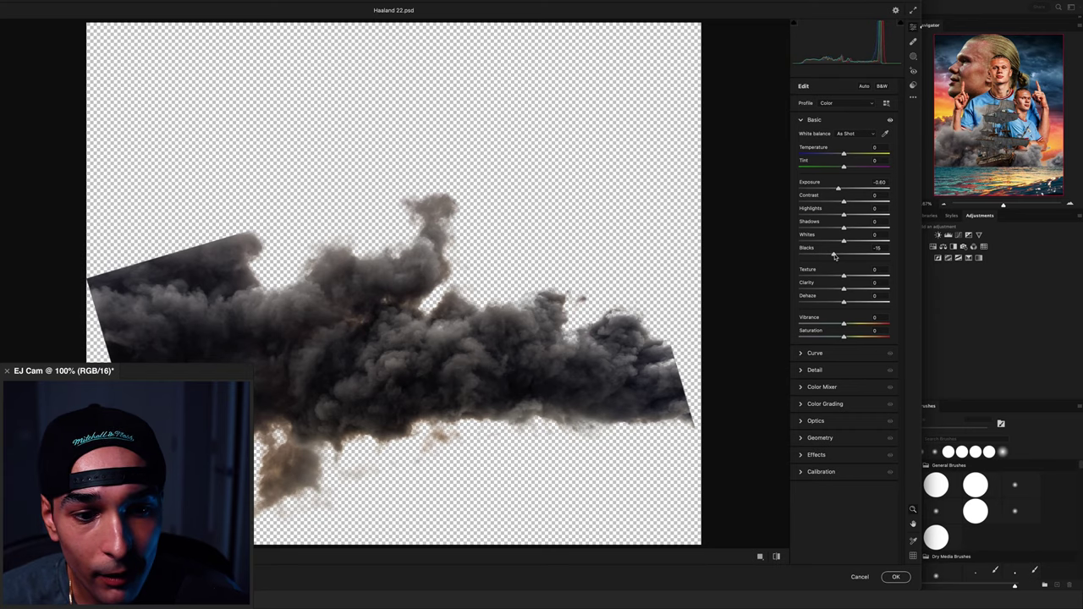
left_click_drag(833, 256, 820, 257)
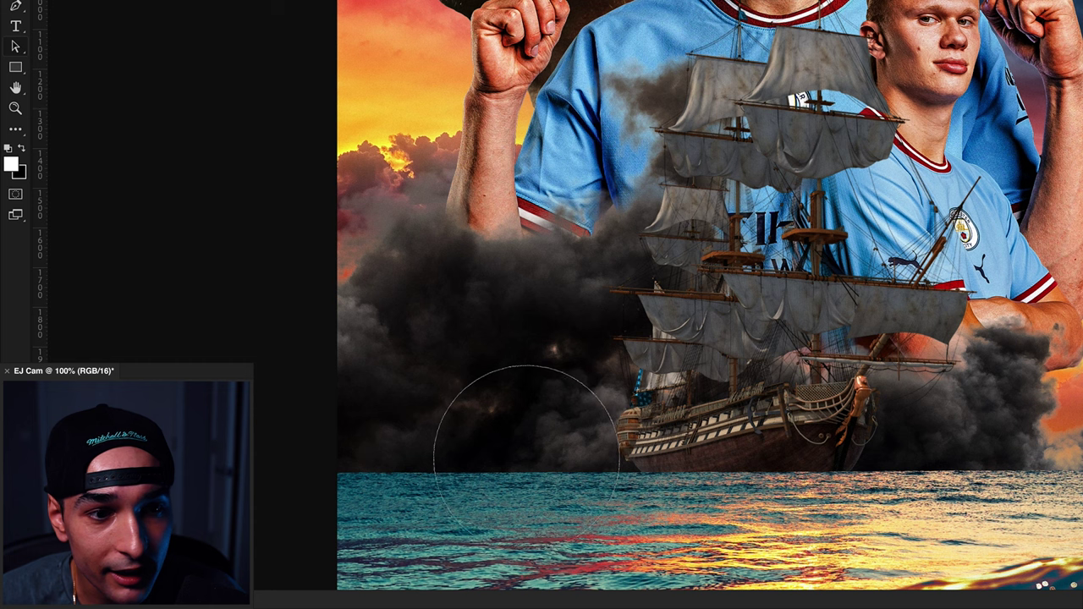
mouse_move(520, 423)
left_mouse_down()
mouse_move(532, 448)
mouse_move(516, 461)
mouse_move(609, 477)
left_mouse_up()
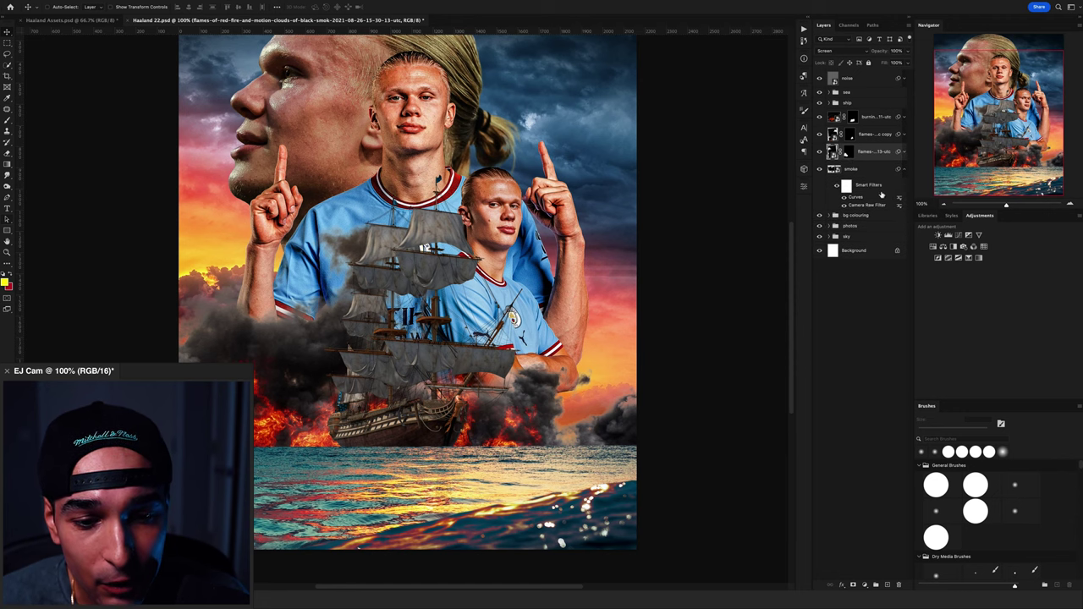
Duplicate the smoke, rotate the copy about 25 degrees, and move two colour fills above it.
left_click(871, 171)
left_click(905, 172)
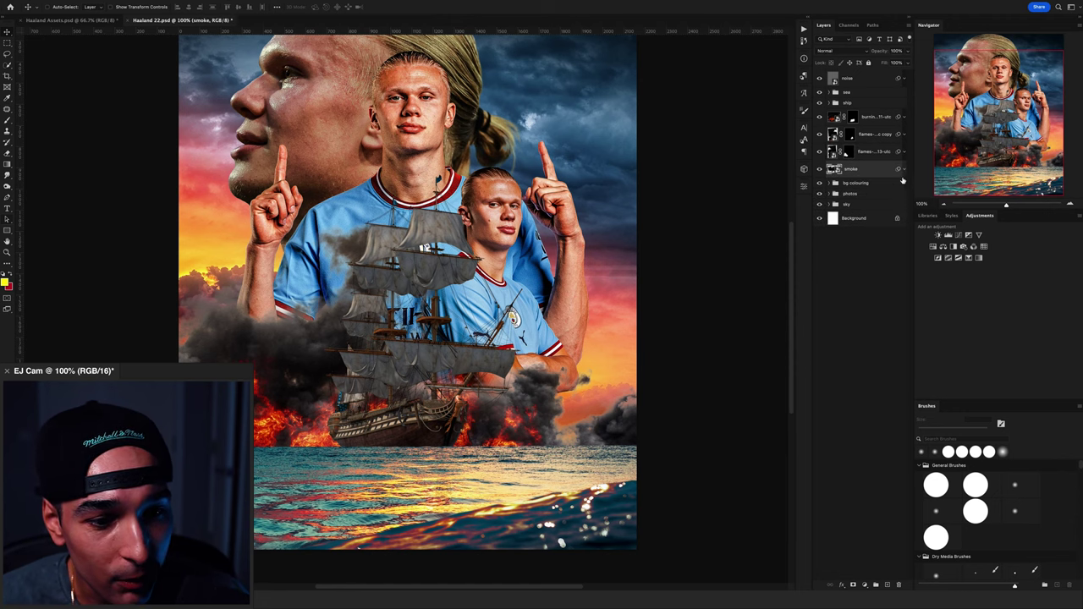
left_click_drag(874, 175, 867, 185)
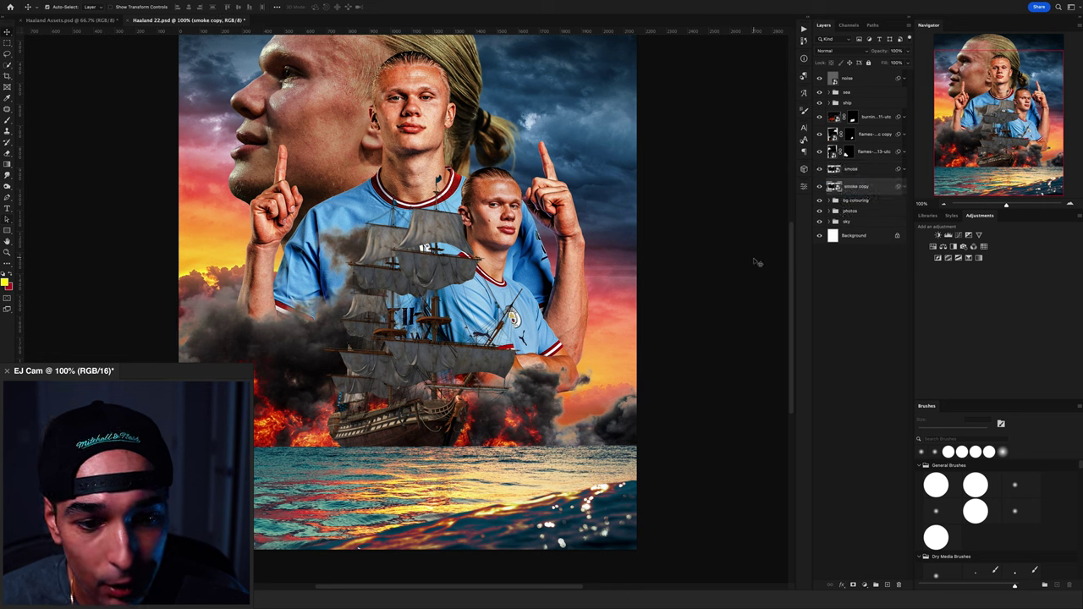
key("ctrl+t")
left_click_drag(770, 283, 747, 269)
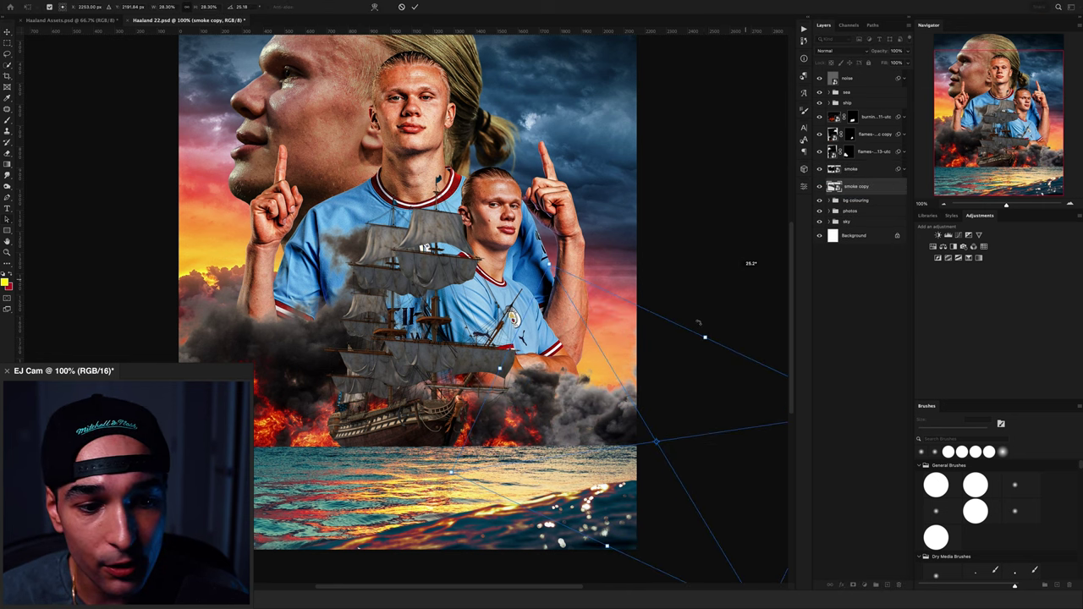
key("Return")
left_click(837, 267)
left_click_drag(880, 266, 872, 197)
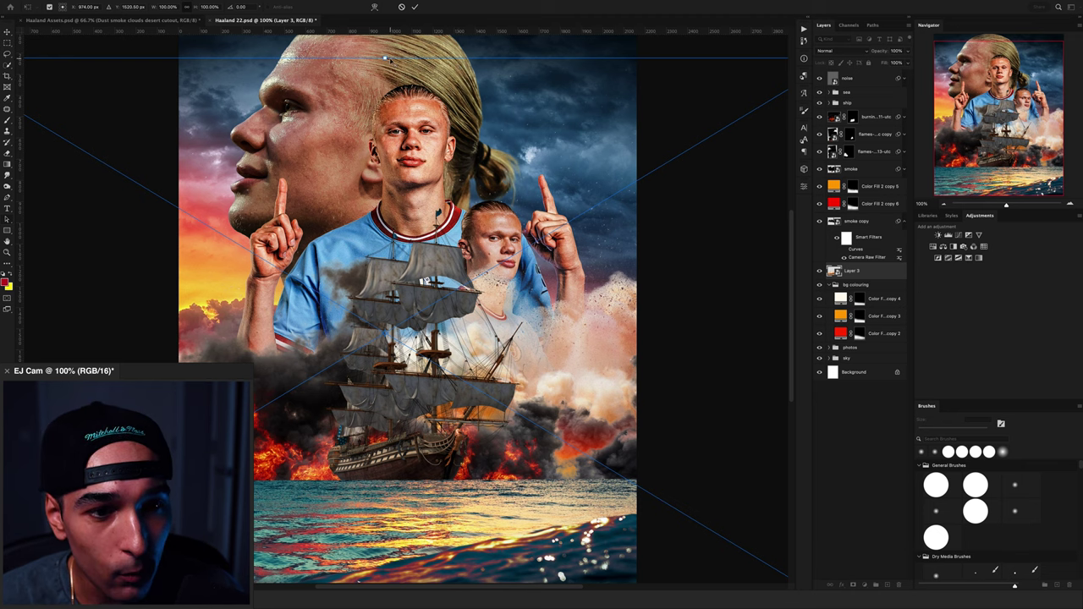
Shrink and tilt Layer 3, darken the dust exposure to -1.25, and duplicate the colour fill.
left_click_drag(387, 59, 385, 167)
left_click_drag(650, 98, 685, 211)
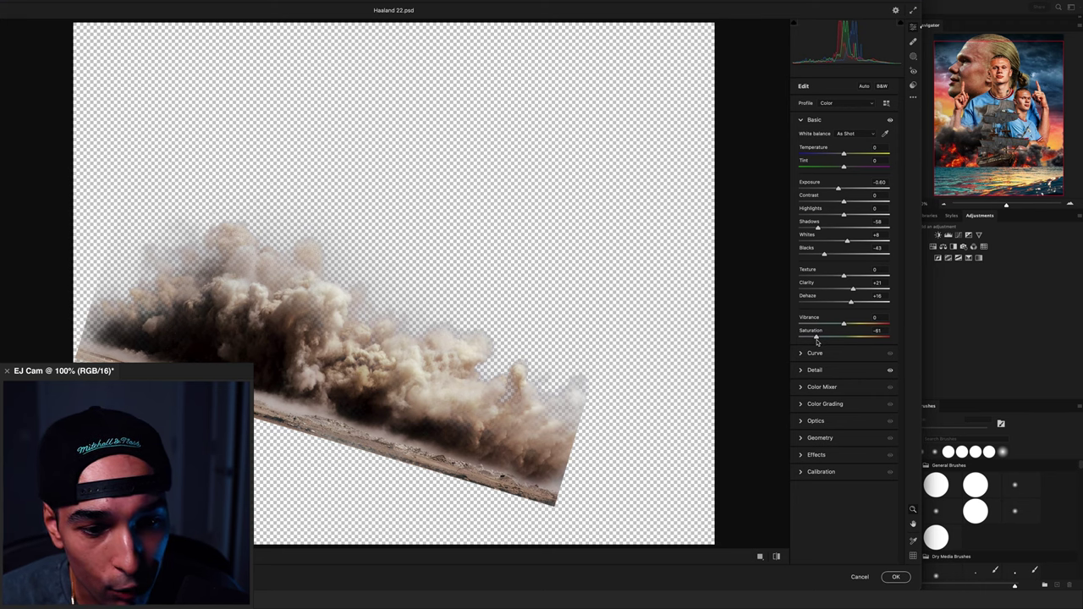
left_click_drag(838, 188, 831, 188)
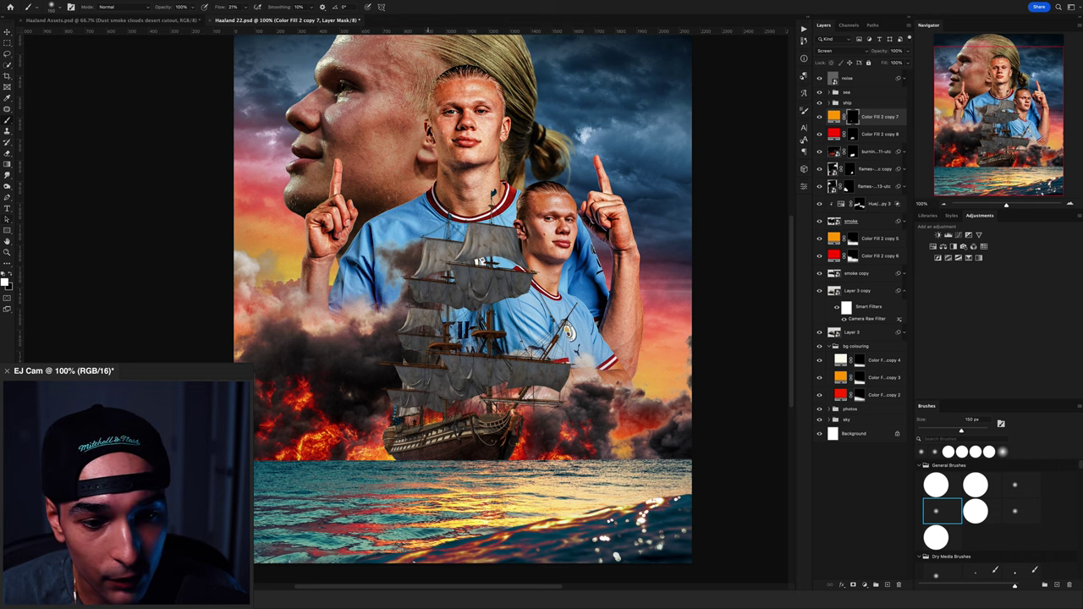
key("ctrl+j")
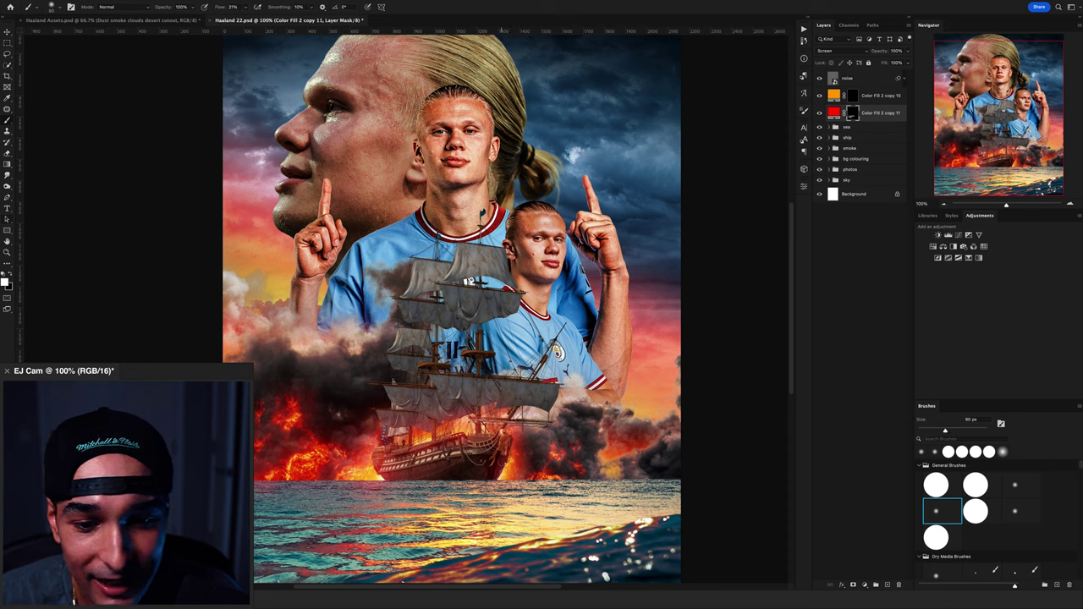
key("alt+bracketright")
key("bracketright")
key("bracketright")
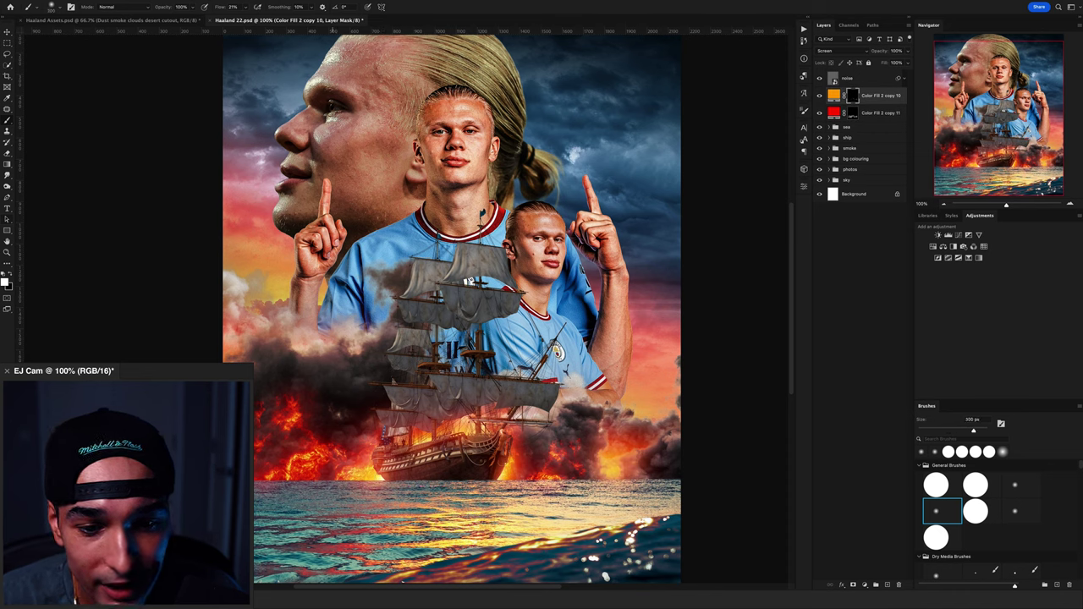
Distort the starry overlay to fit over the smoke, then position the football in the water.
key("ctrl+v")
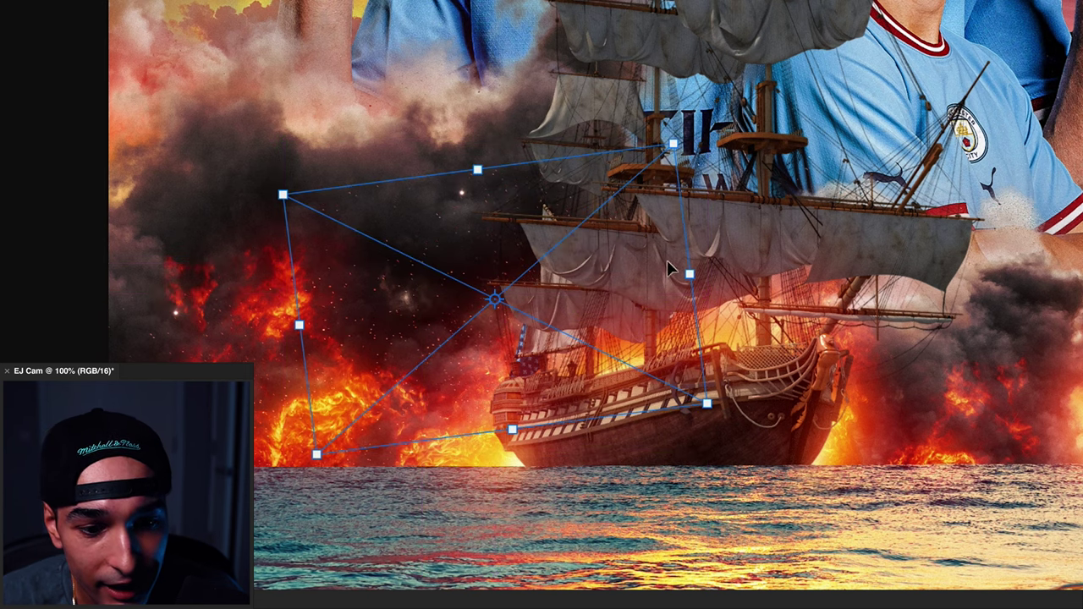
left_click_drag(673, 144, 644, 173)
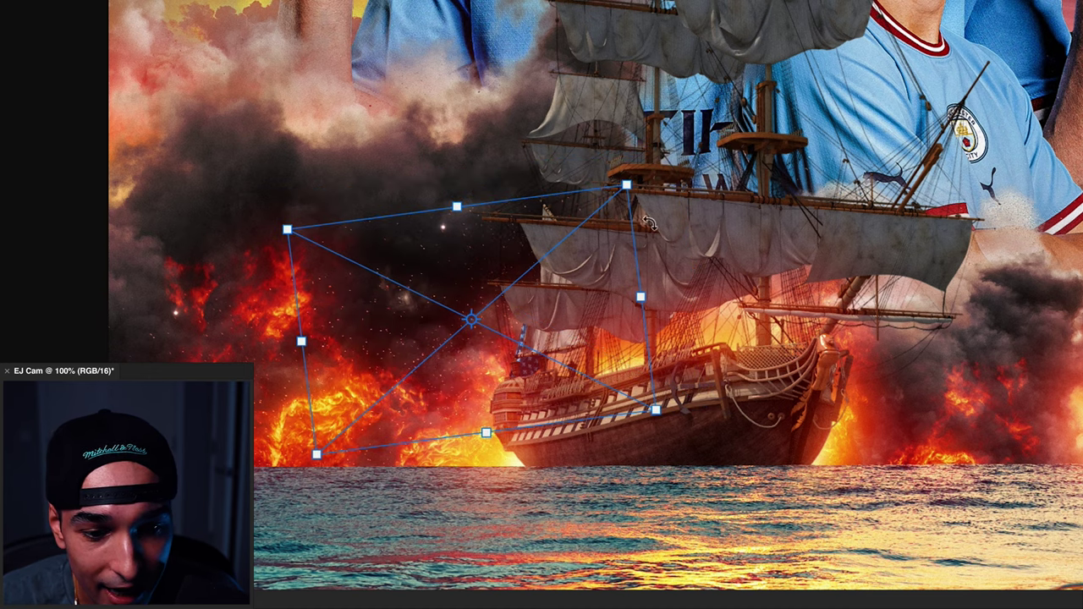
key("Return")
left_click_drag(474, 387, 516, 406)
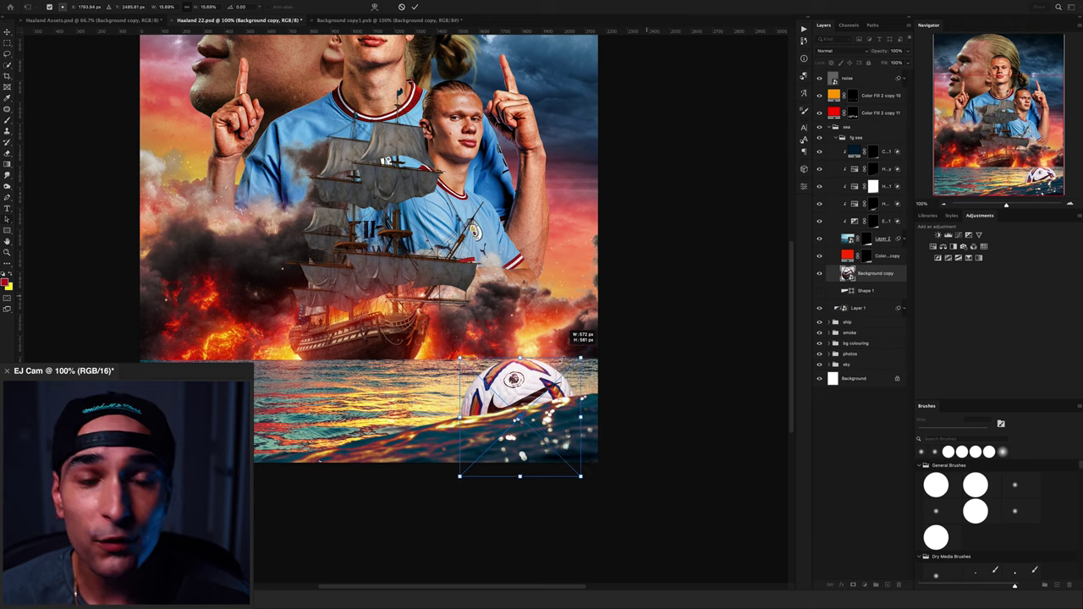
left_click_drag(508, 392, 510, 354)
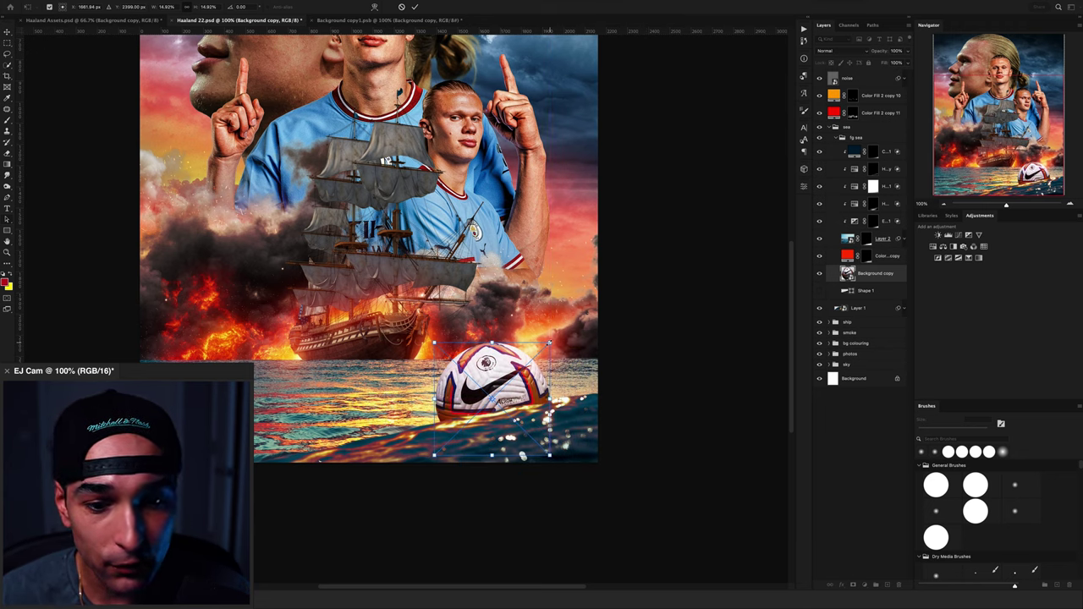
Resize the football and tilt it slightly counter-clockwise in the sea.
left_click_drag(566, 332, 574, 325)
left_click_drag(849, 241, 828, 214)
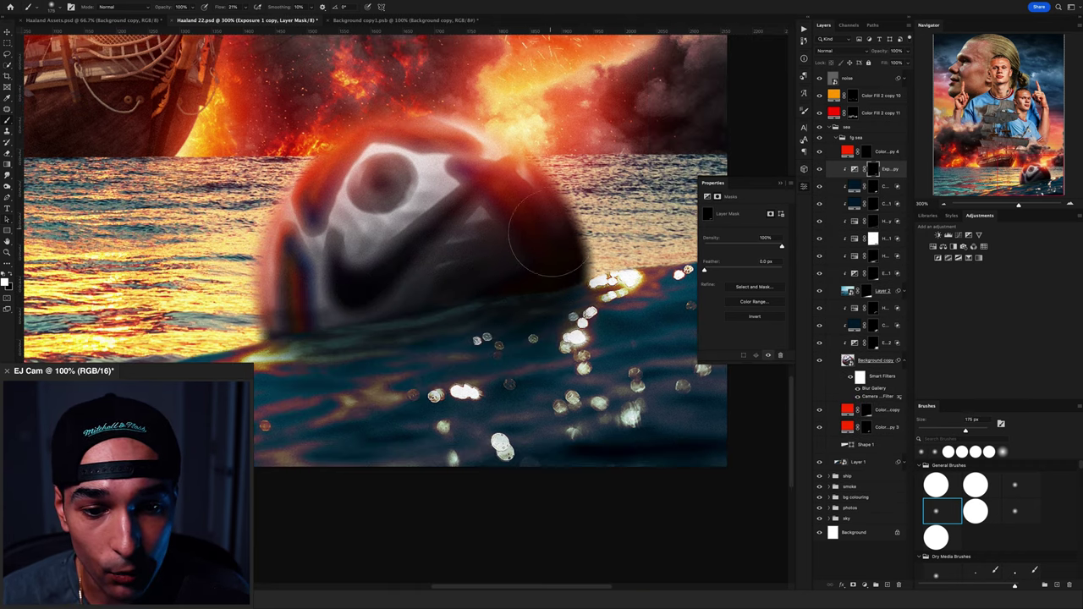
Give the front player an Inner Glow in Linear Dodge (Add) mode with a 125 px brush.
key("bracketleft")
key("bracketleft")
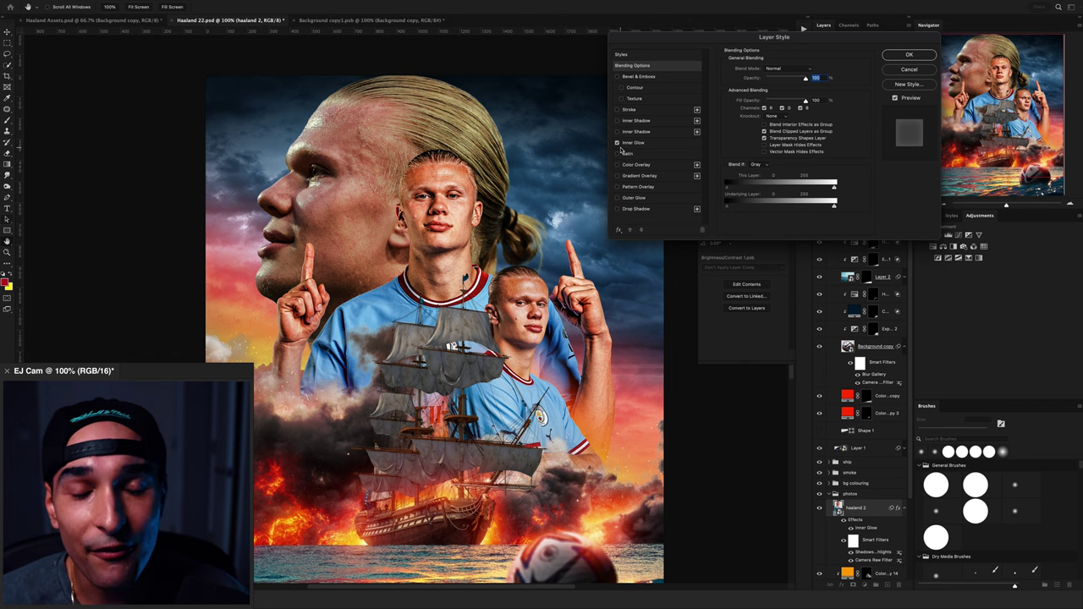
left_click(635, 142)
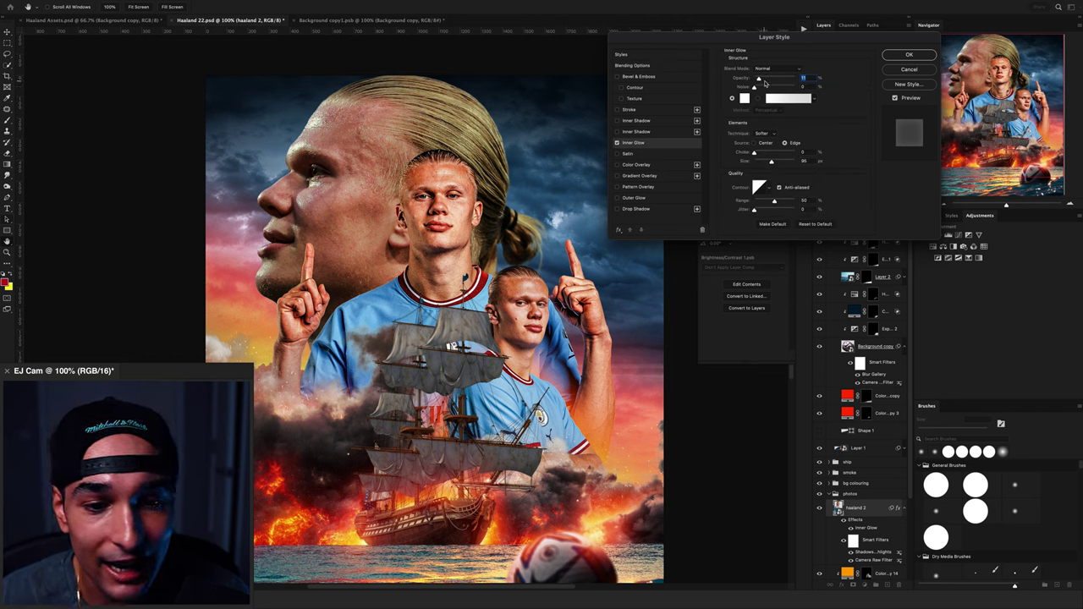
left_click_drag(766, 82, 764, 80)
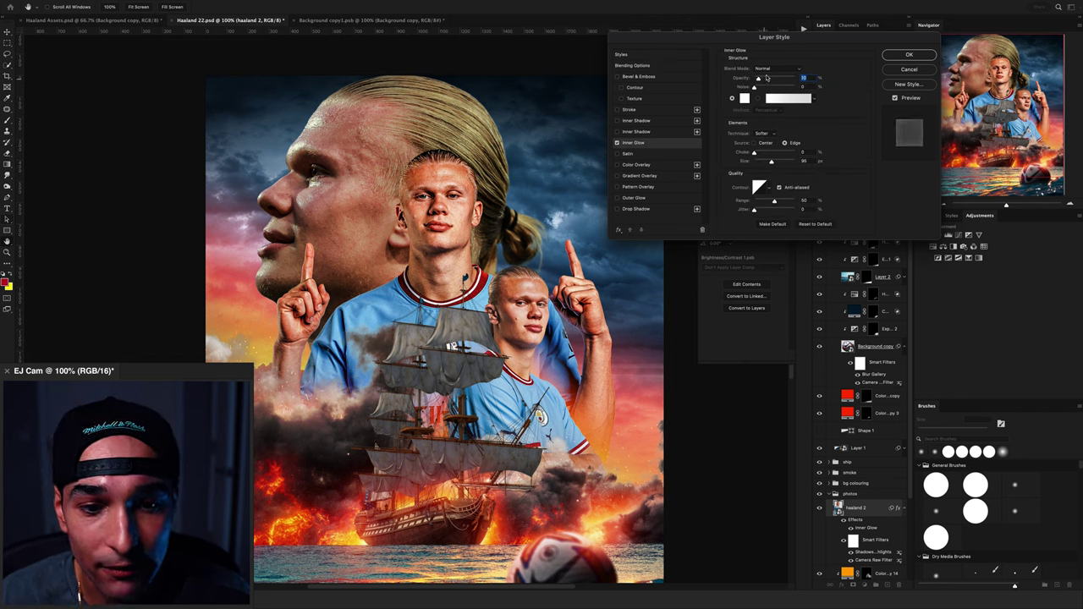
left_click(777, 67)
left_click(771, 163)
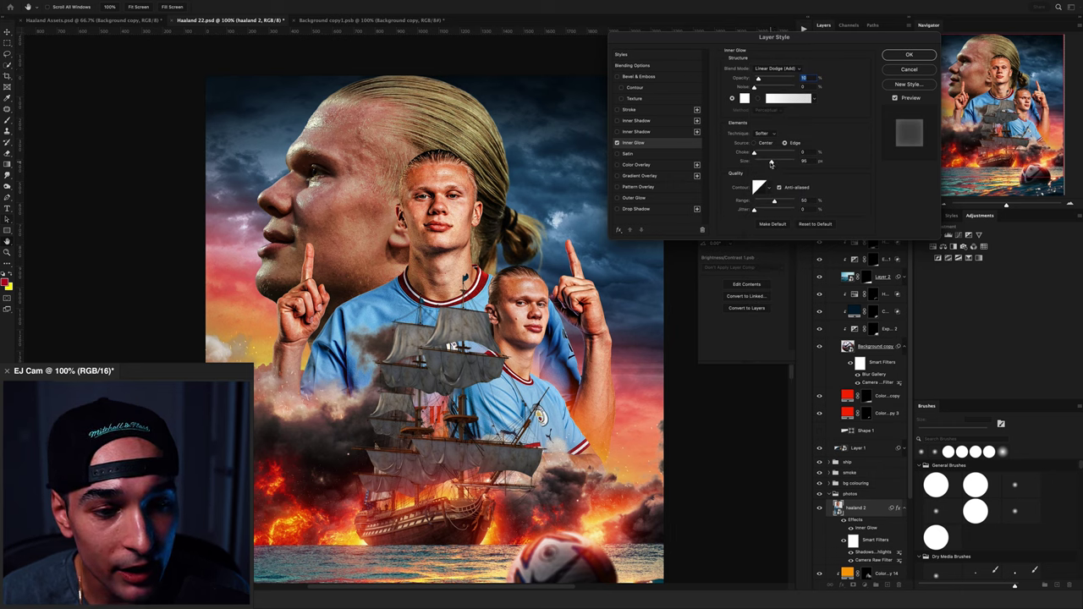
left_click_drag(760, 163, 764, 162)
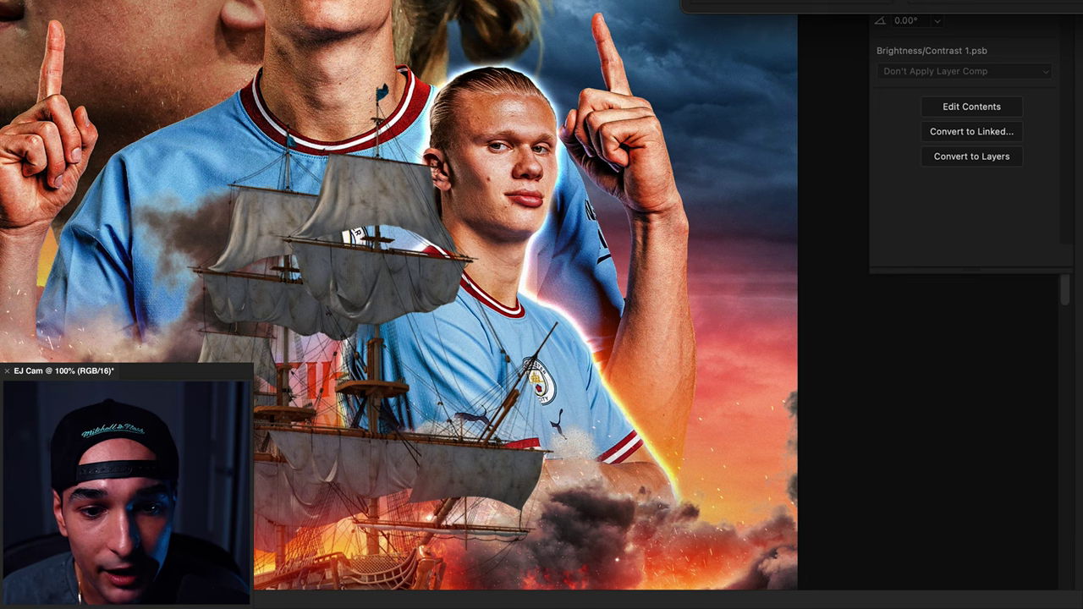
key("ctrl+z")
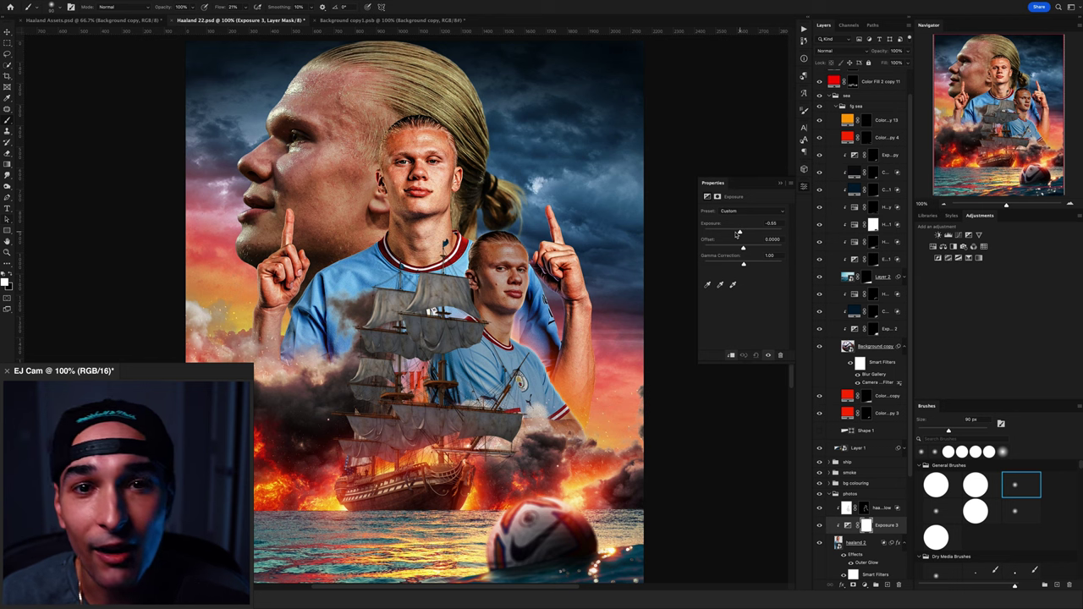
Darken the player with a lower-exposure layer using a Blend If split and Soft Light mode.
left_click_drag(743, 234, 736, 233)
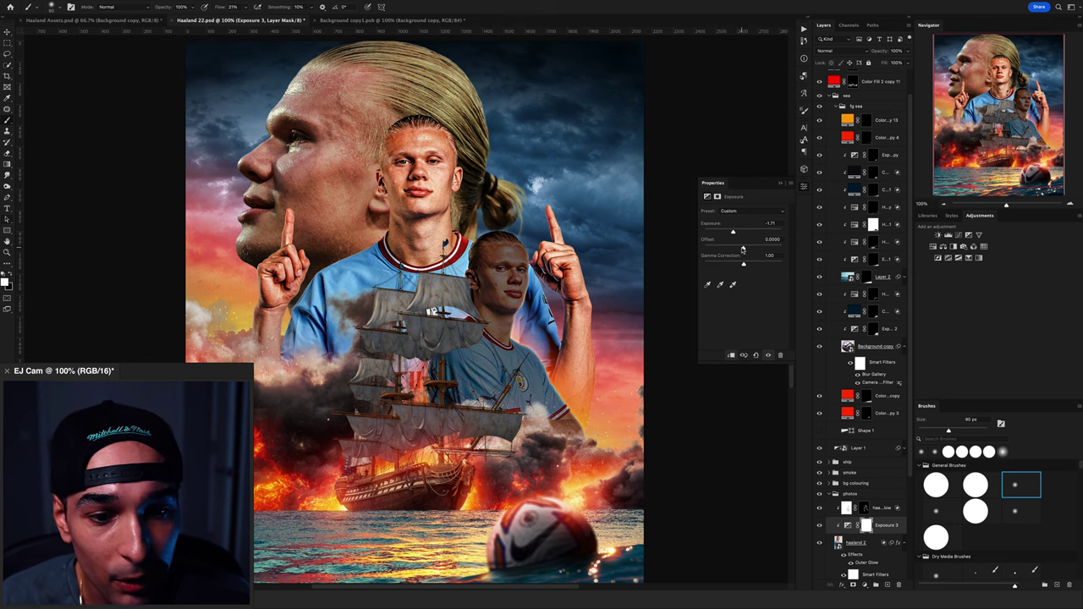
double_click(833, 207)
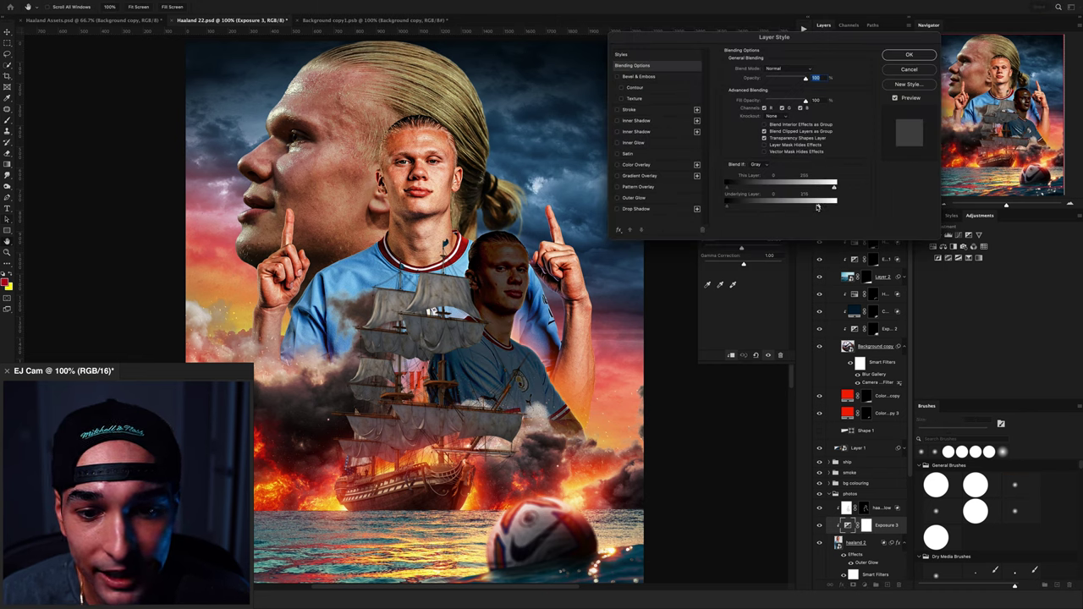
mouse_move(807, 208)
left_mouse_down()
mouse_move(788, 208)
mouse_move(801, 209)
left_mouse_up()
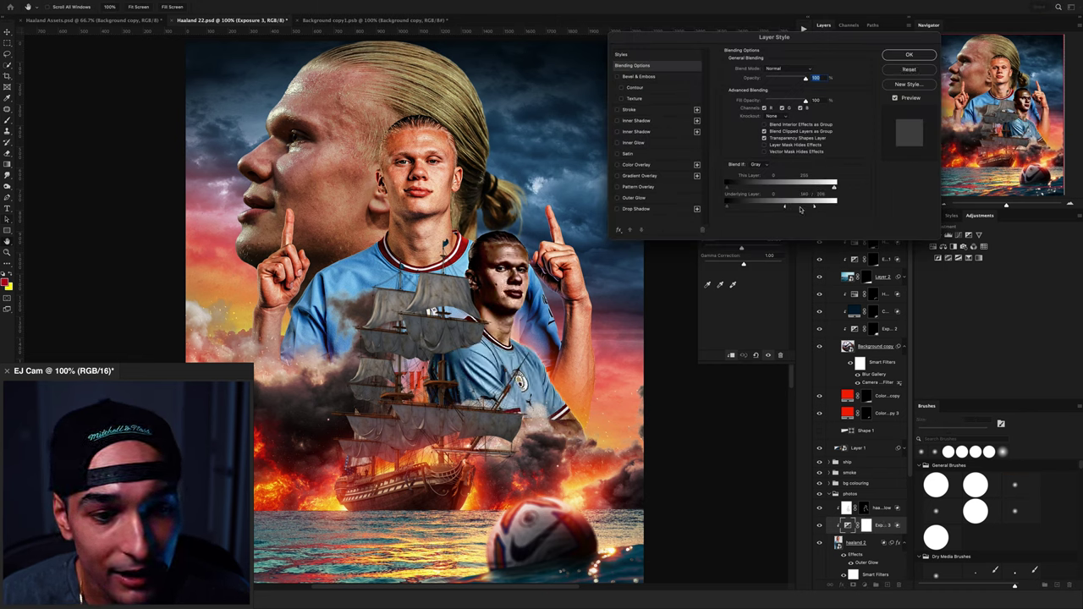
key("Return")
left_click(842, 51)
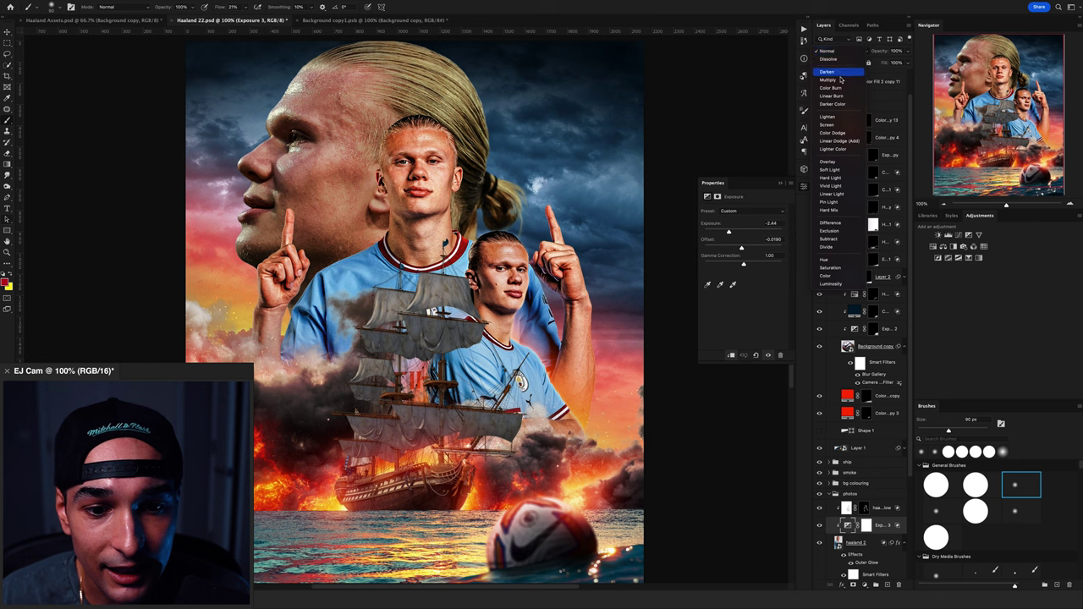
left_click(841, 164)
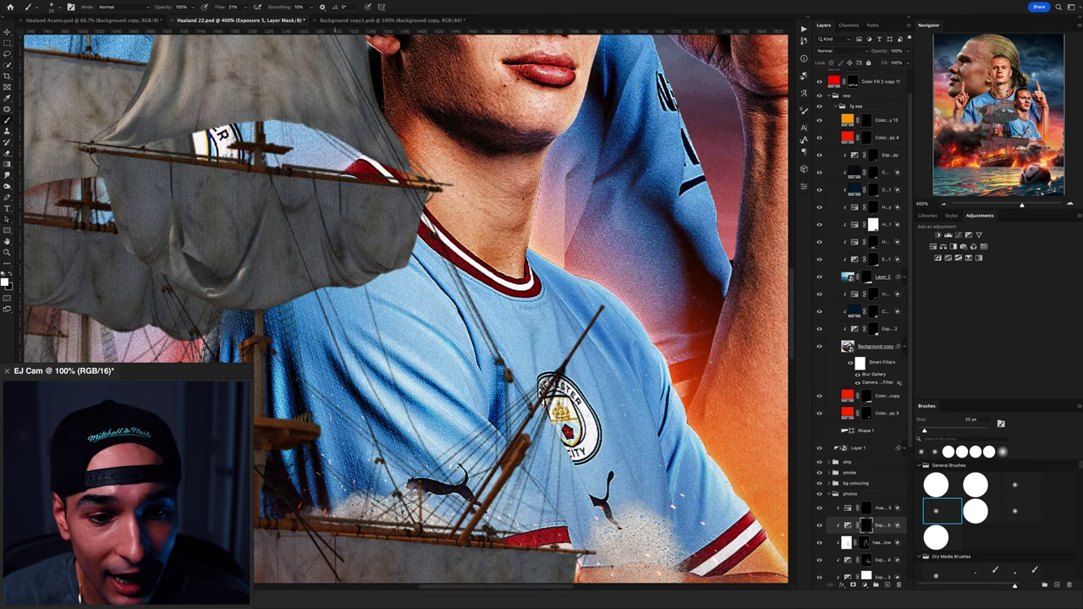
scroll(406, 304, "down", 5)
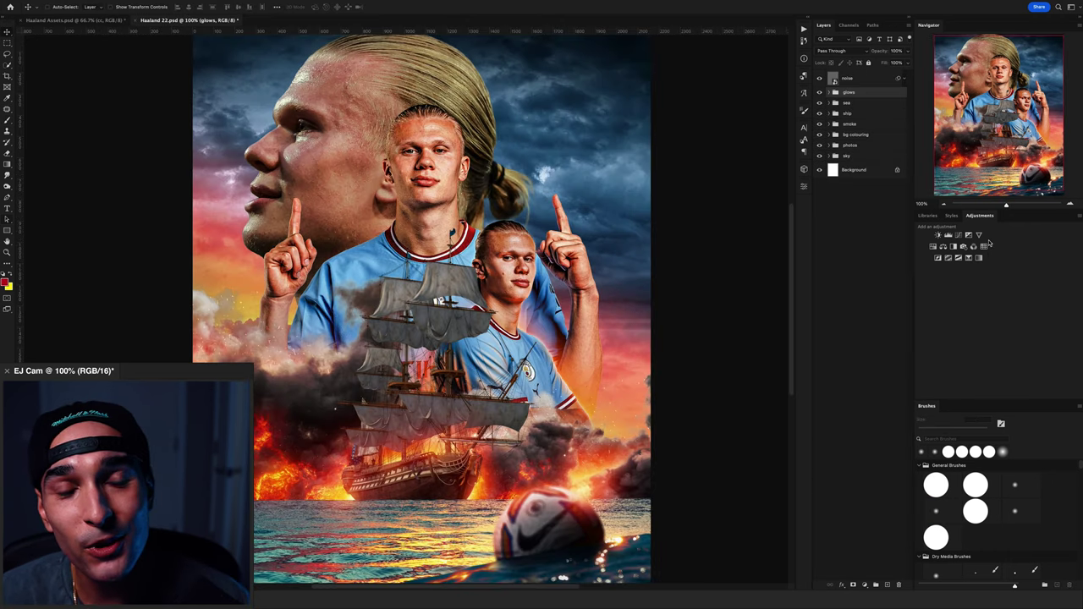
Choose the EJD Make It Pop lookup for the Color Lookup layer and toggle it to compare.
left_click(767, 212)
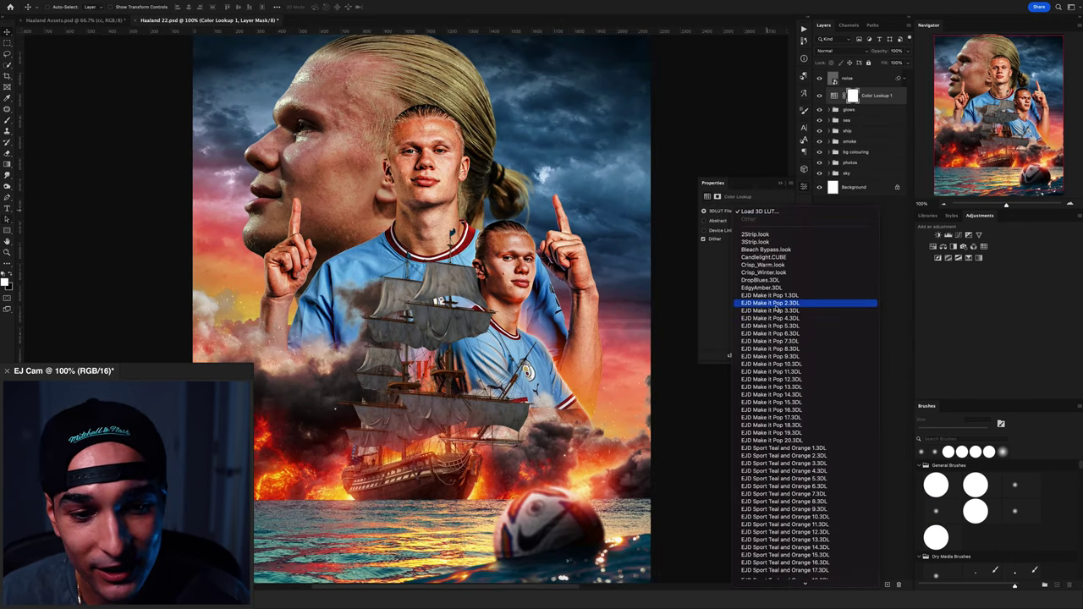
left_click(789, 299)
left_click(768, 212)
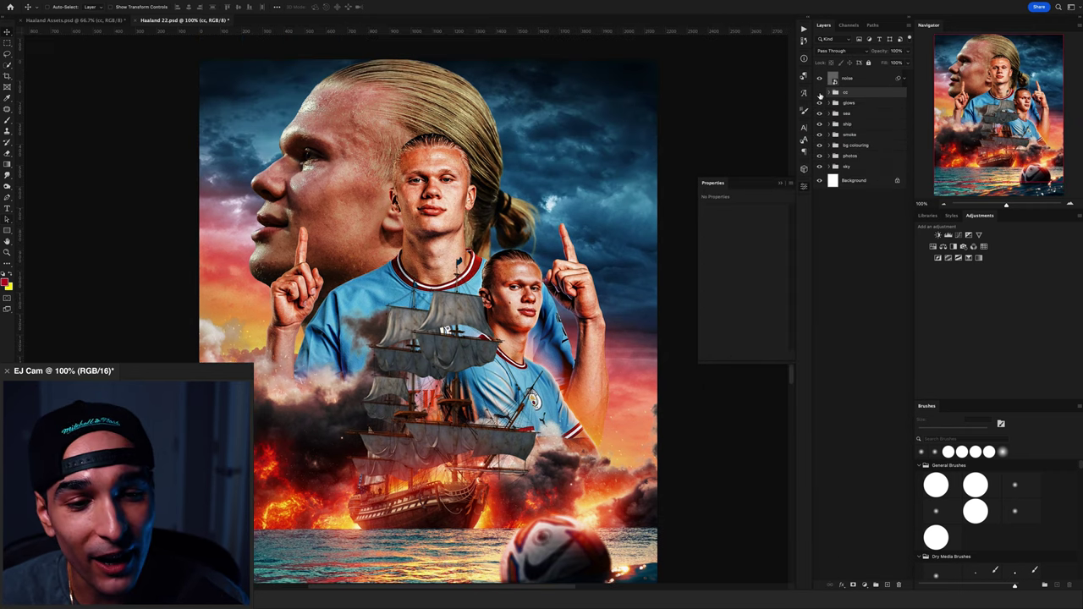
left_click(820, 91)
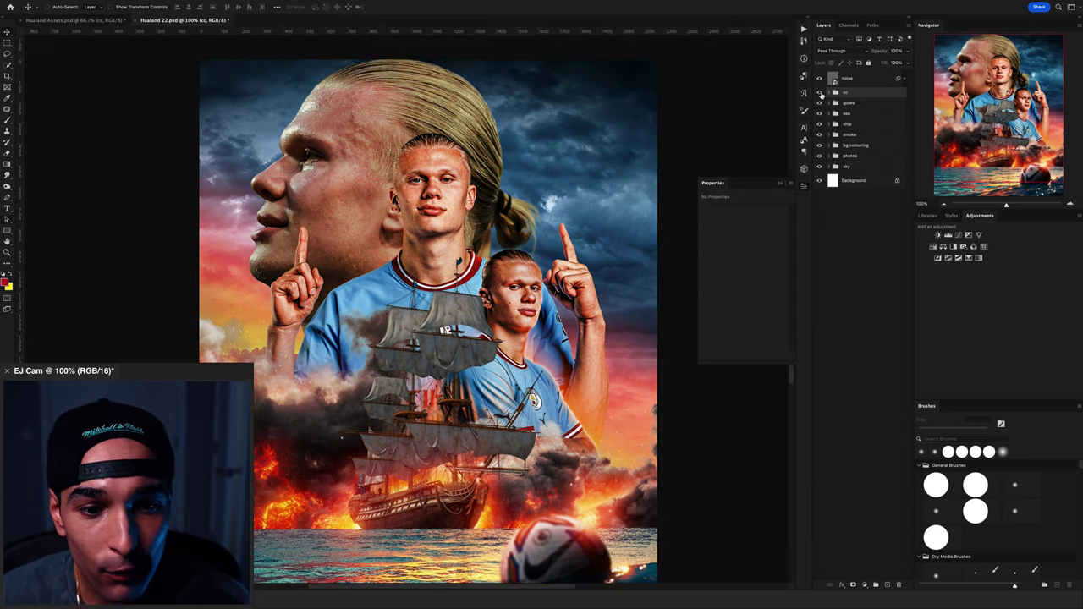
left_click(820, 92)
scroll(614, 216, "down", 3)
scroll(614, 216, "up", 1)
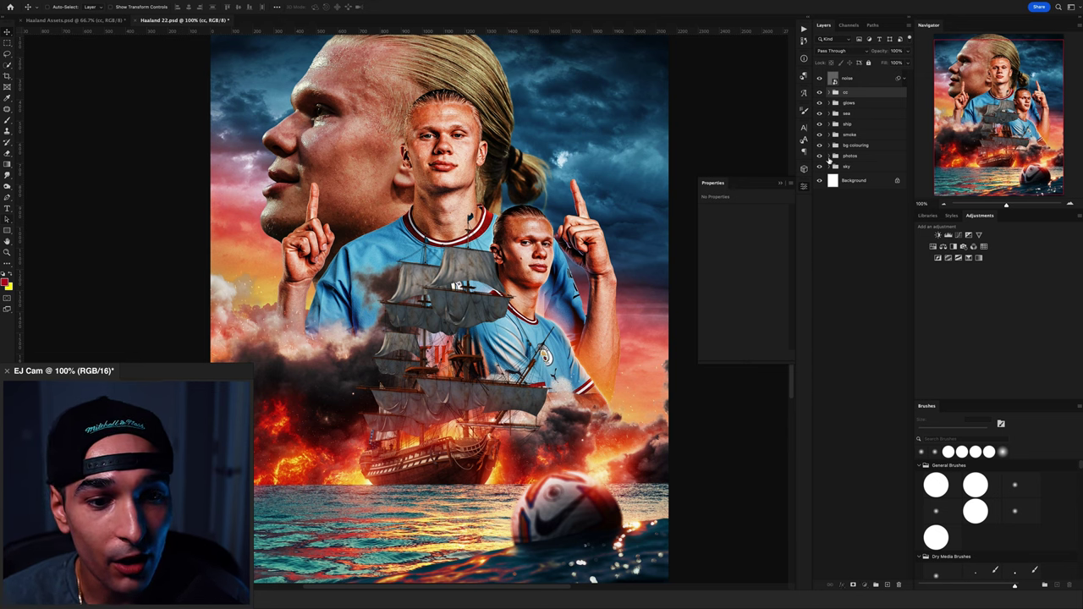
Move the photo adjustments into the ship group and give the ship an orange inner glow.
left_click(834, 155)
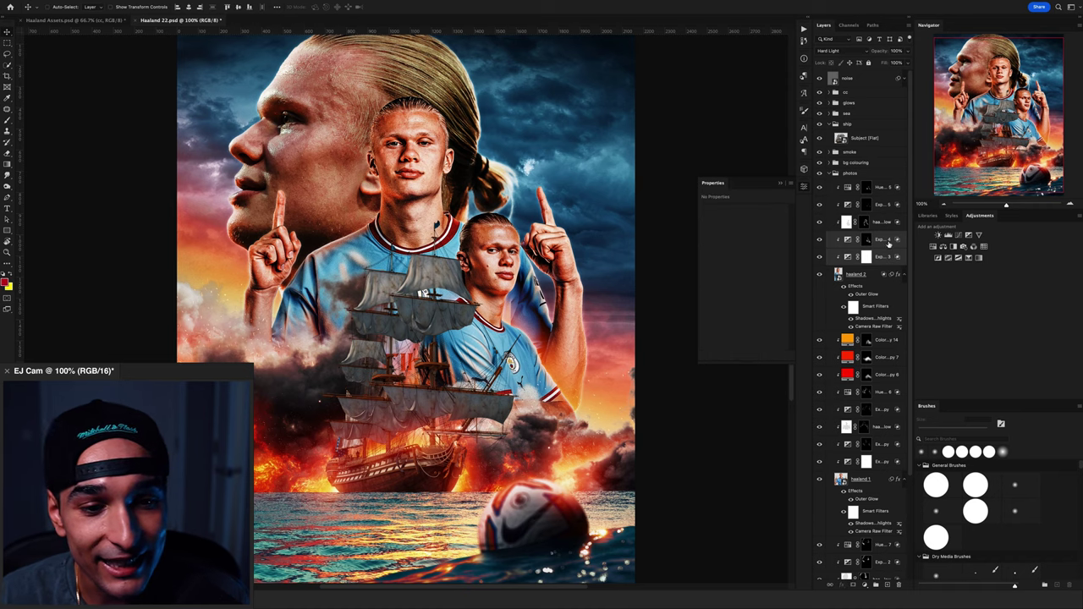
left_click_drag(880, 186, 877, 138)
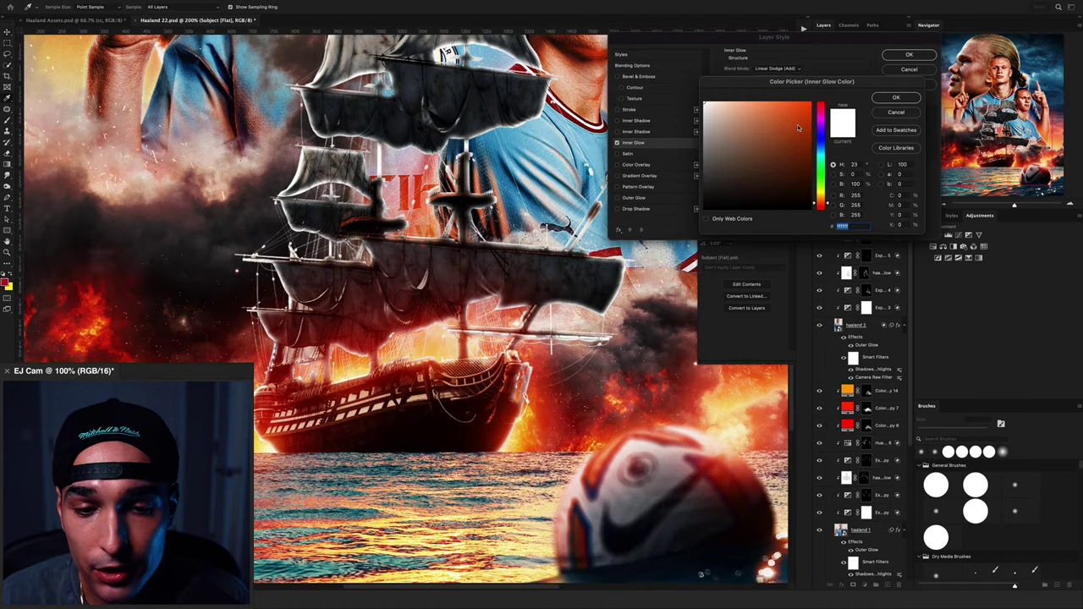
left_click(799, 100)
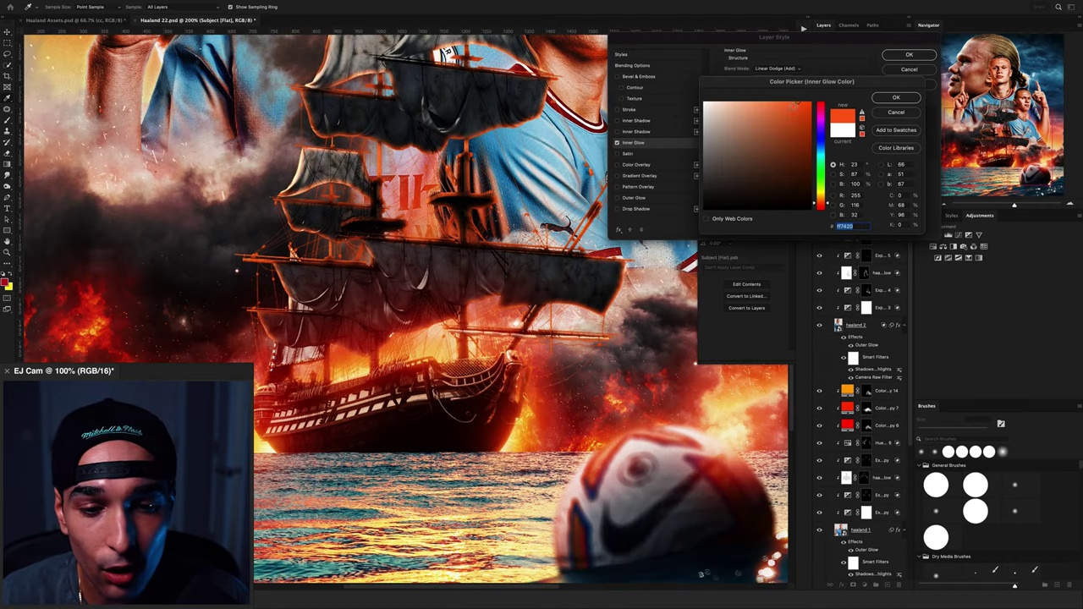
left_click(775, 222)
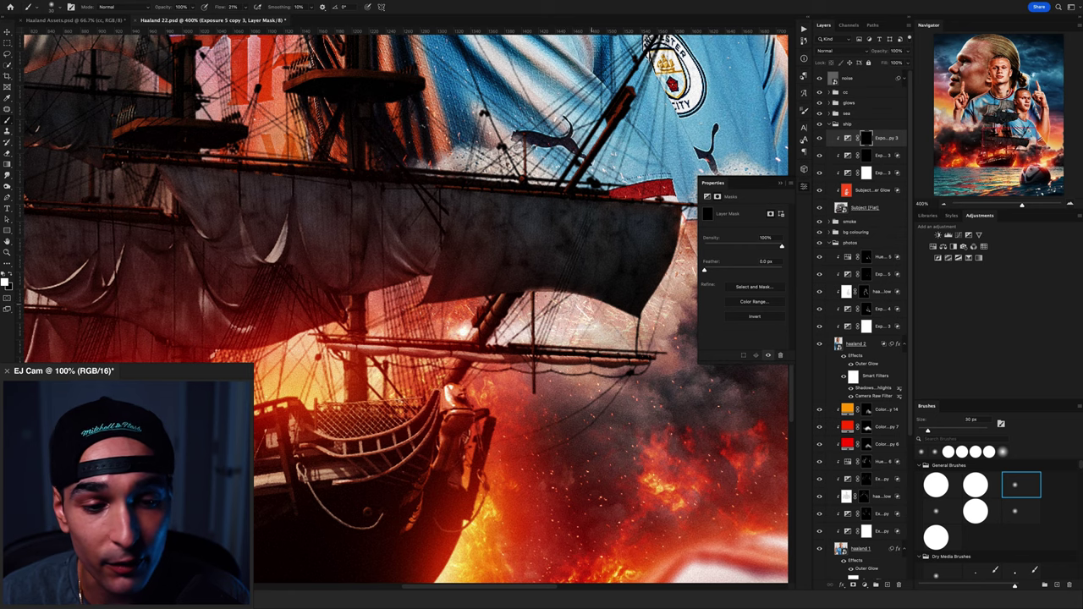
scroll(406, 305, "right", 3)
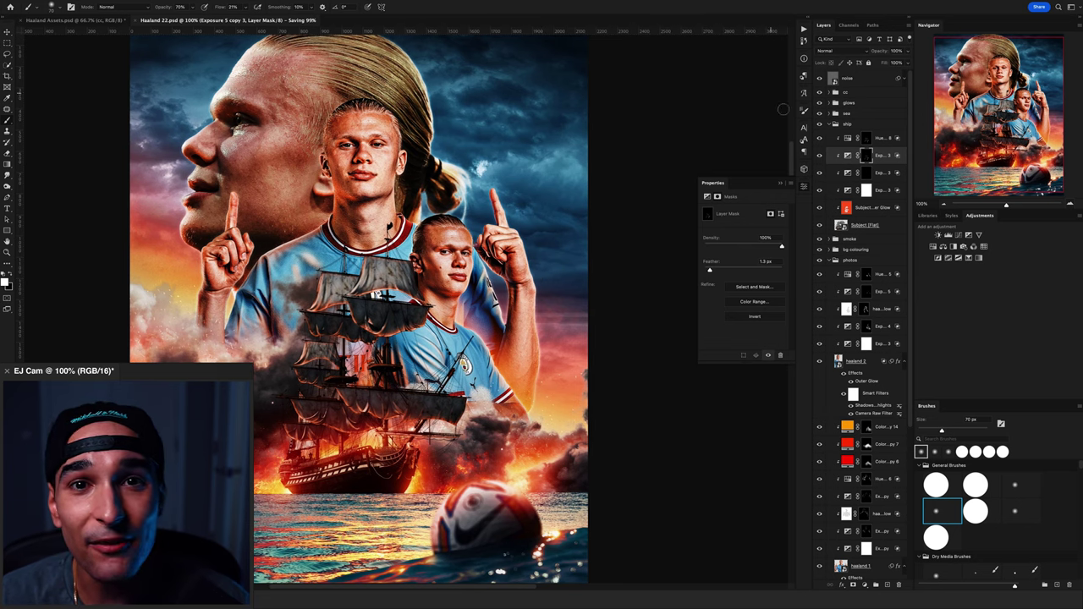
left_click(866, 137)
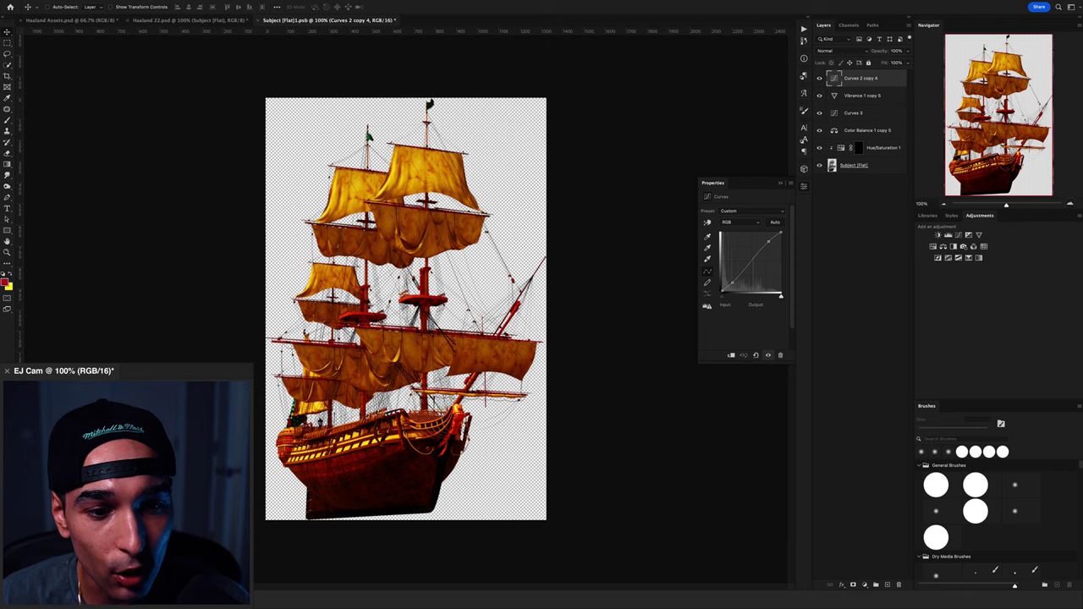
Group the ship's adjustment layers as 'gold' and hide it to view the original ship.
key("super+g")
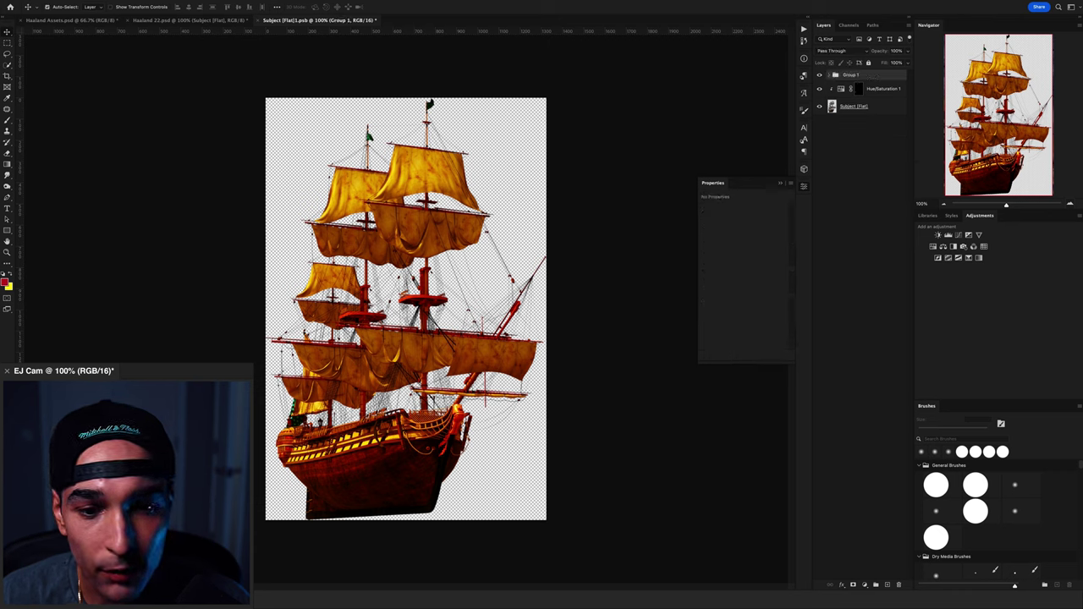
type("d")
key("Return")
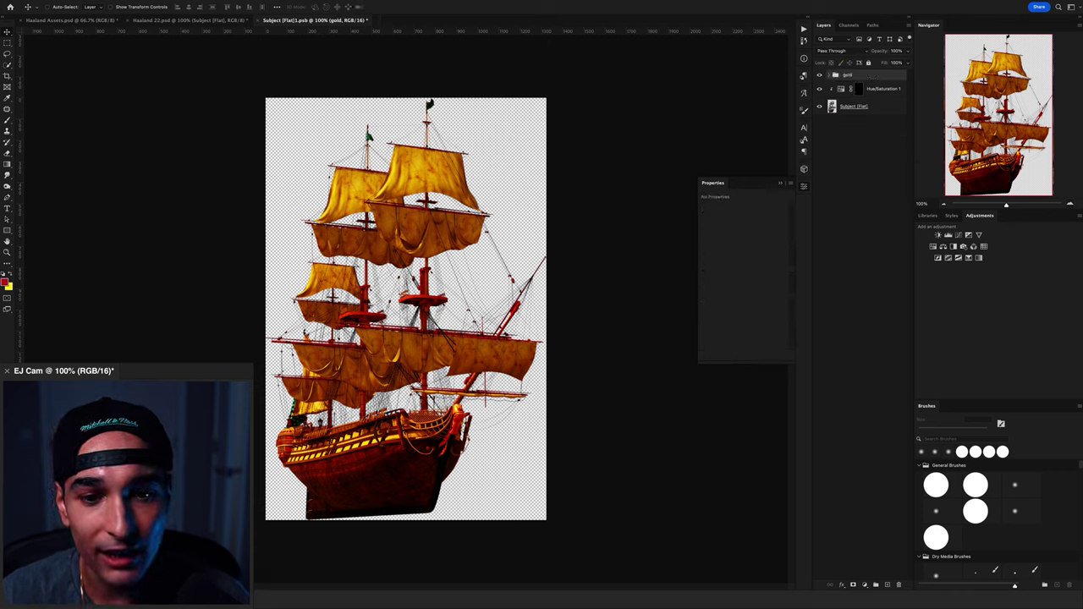
left_click(818, 74)
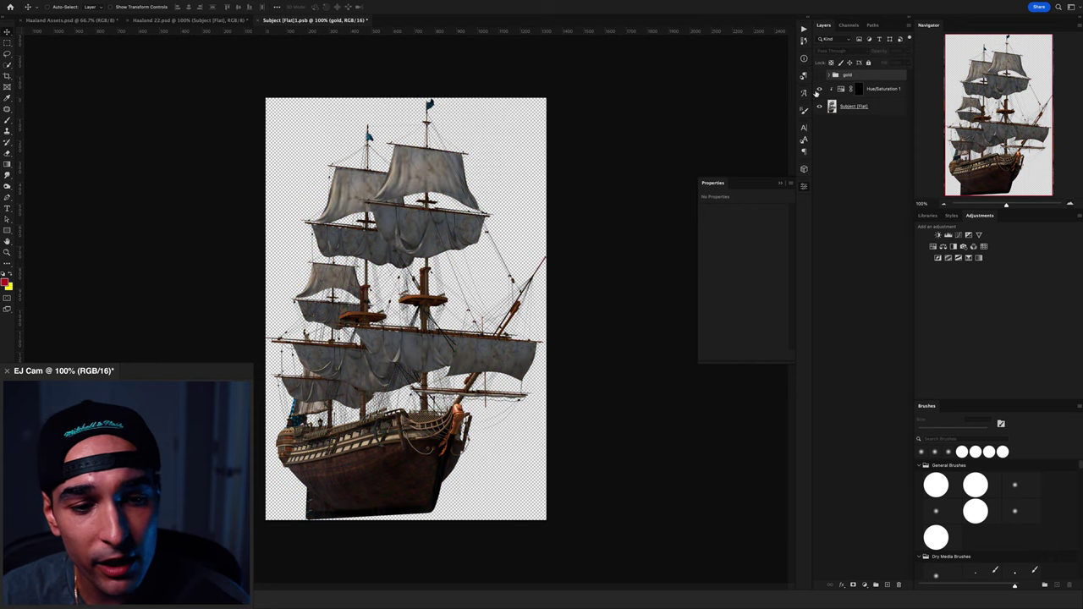
left_click(1070, 204)
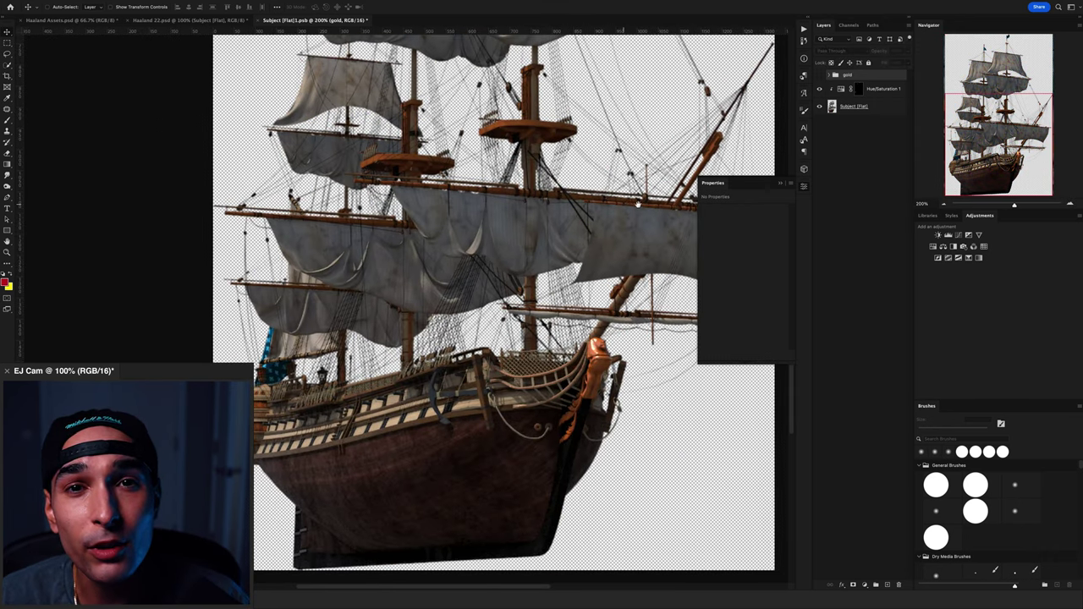
scroll(637, 203, "up", 3)
scroll(637, 203, "right", 3)
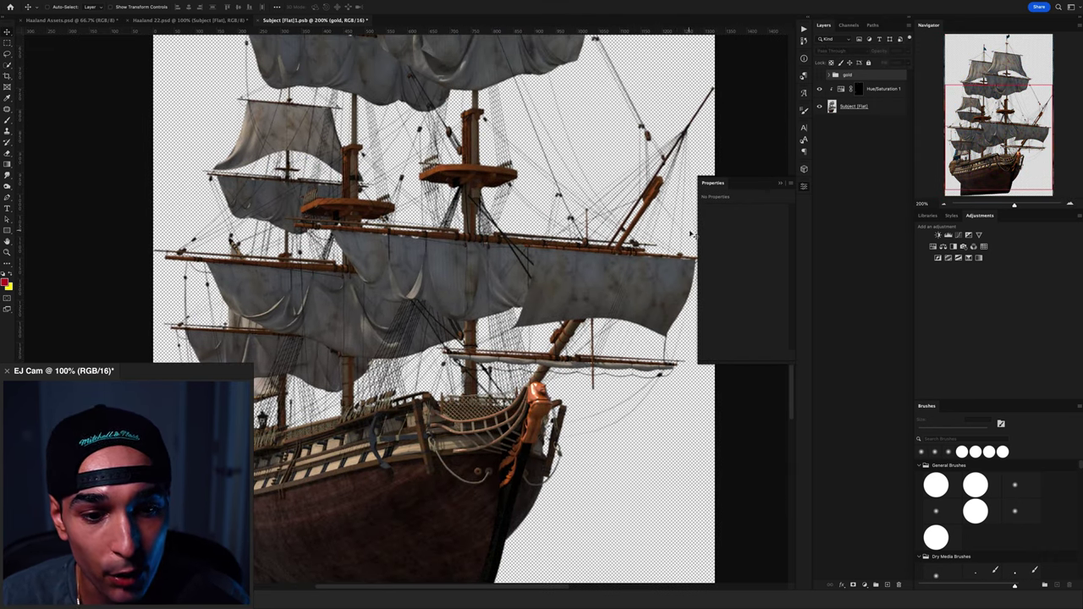
left_click(879, 89)
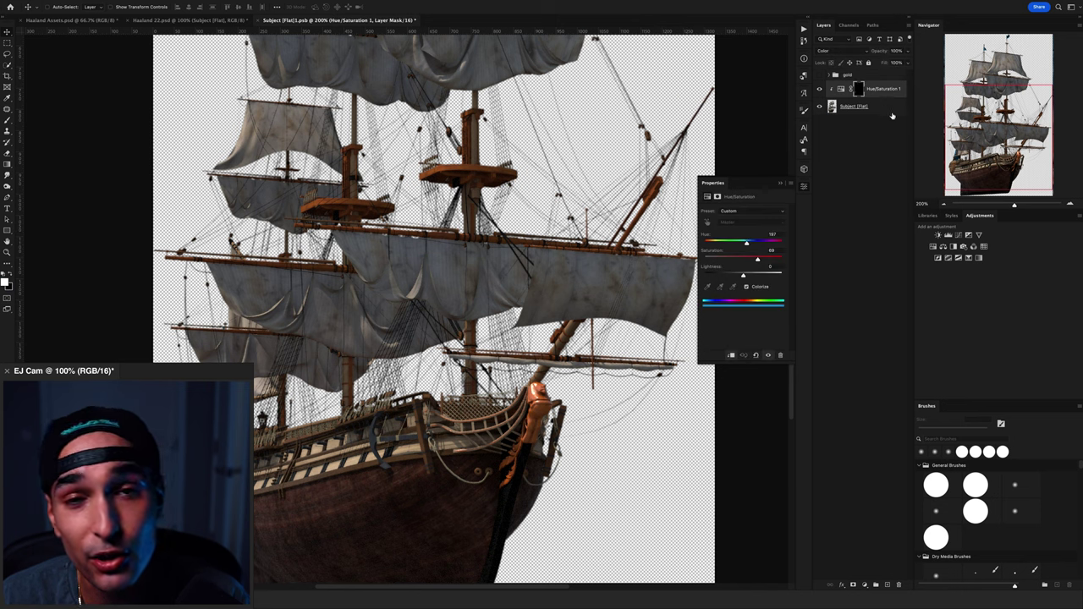
Stamp the visible ship, desaturate it, and merge in an inverted Difference-mode copy.
key("ctrl+alt+shift+e")
key("ctrl+u")
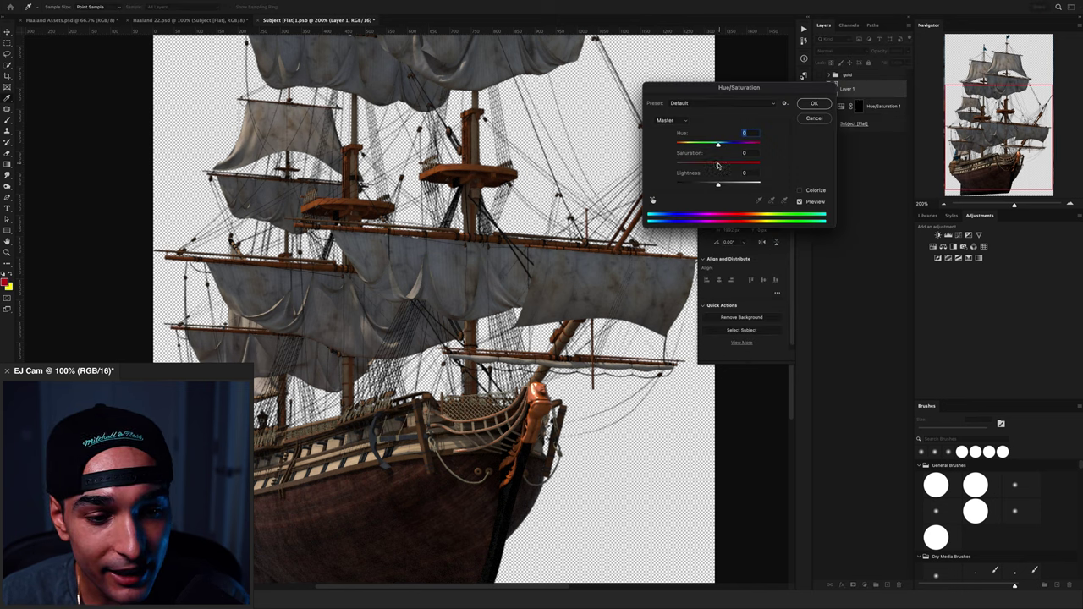
left_click(806, 105)
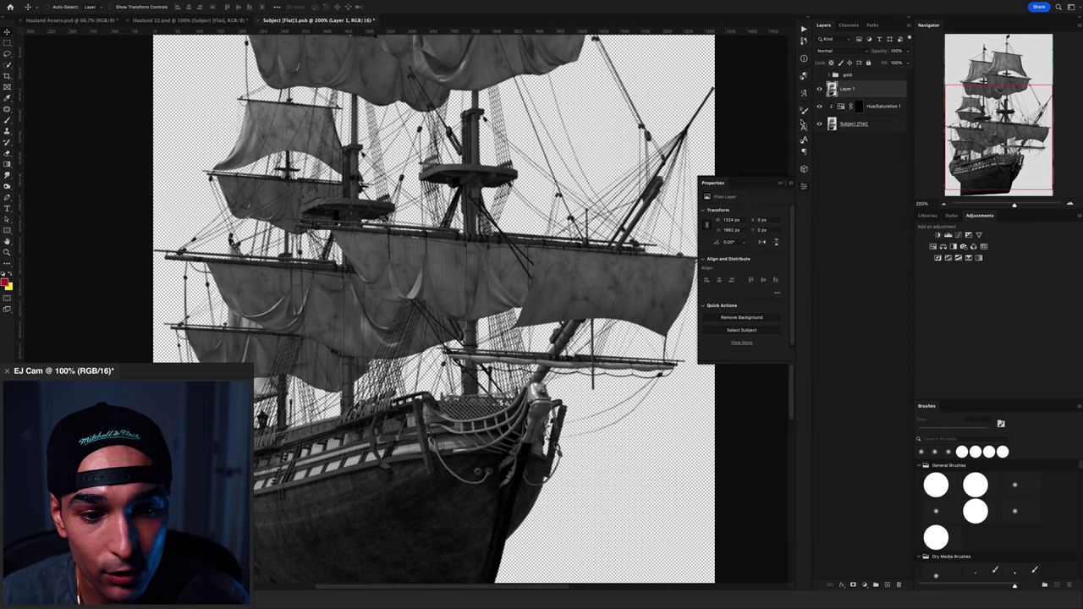
key("ctrl+j")
key("ctrl+i")
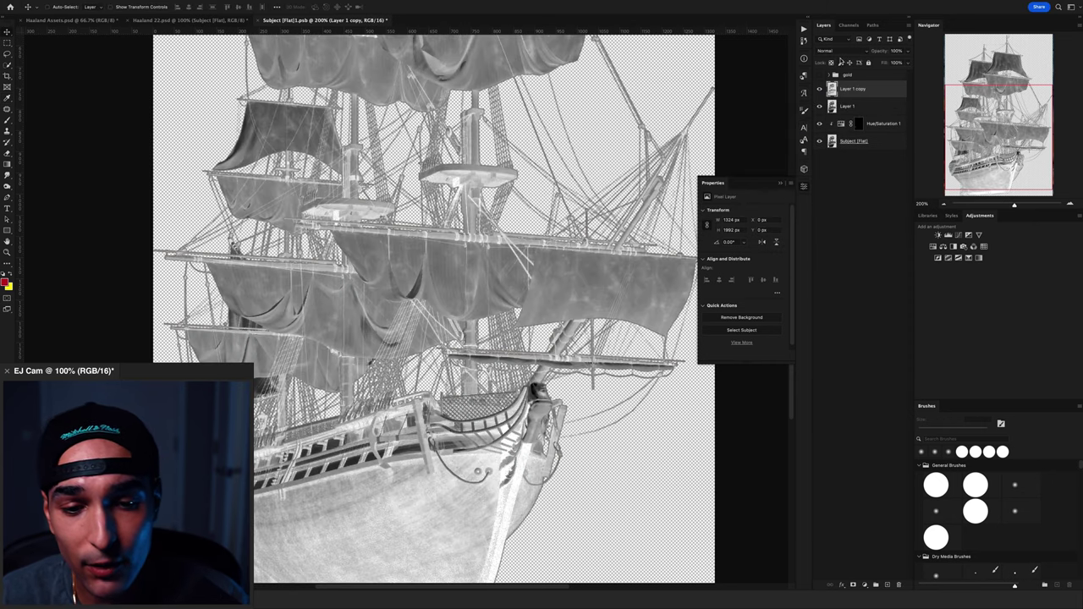
left_click(840, 52)
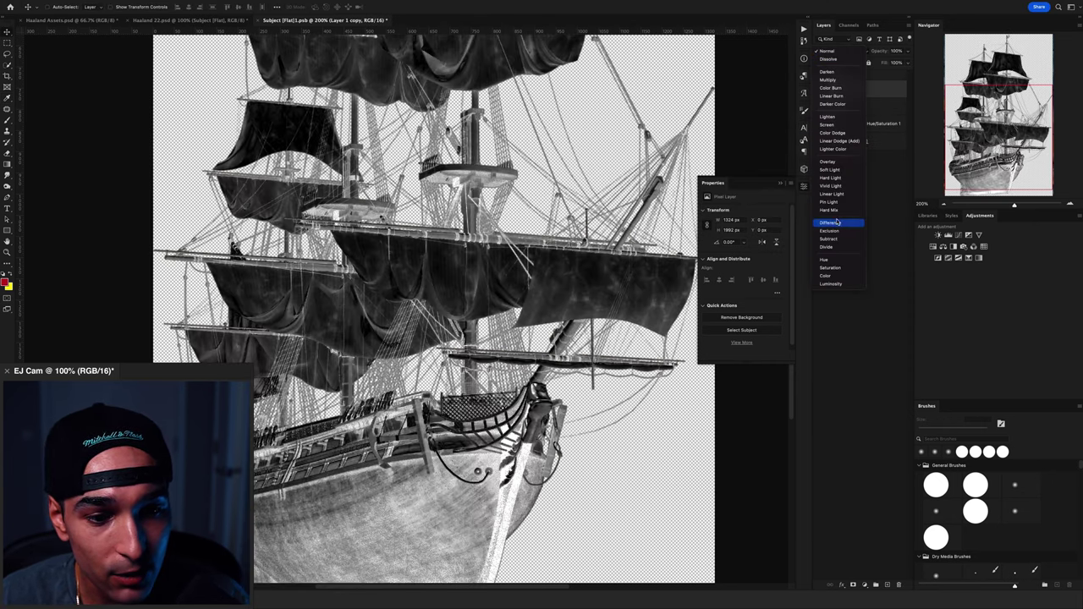
left_click(838, 222)
right_click(888, 106)
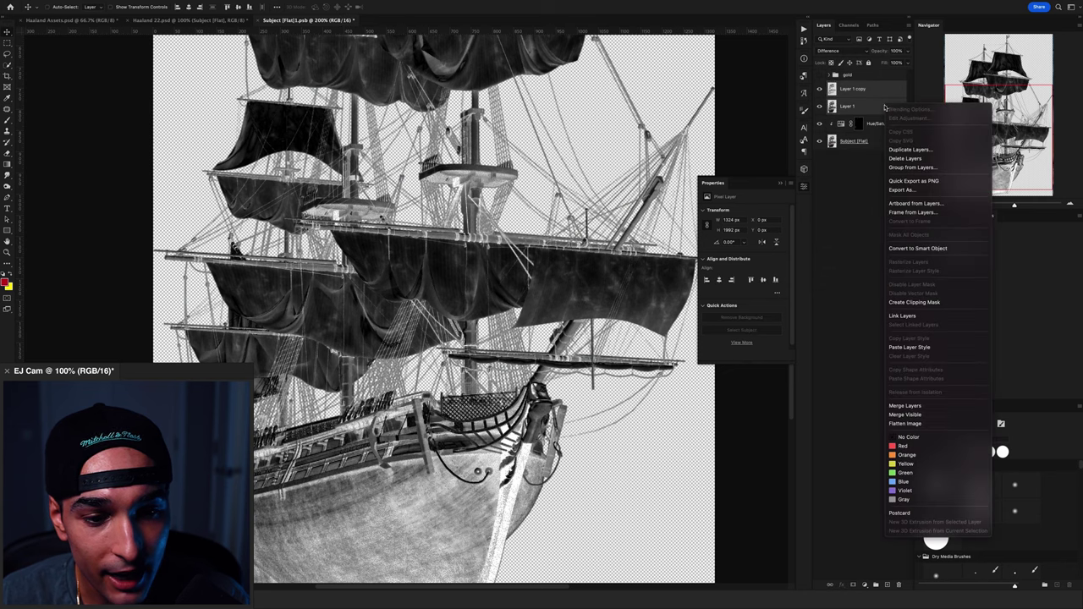
left_click(904, 405)
Repeat the inverted Difference merge for texture, then paint gold down the figurehead.
key("ctrl+j")
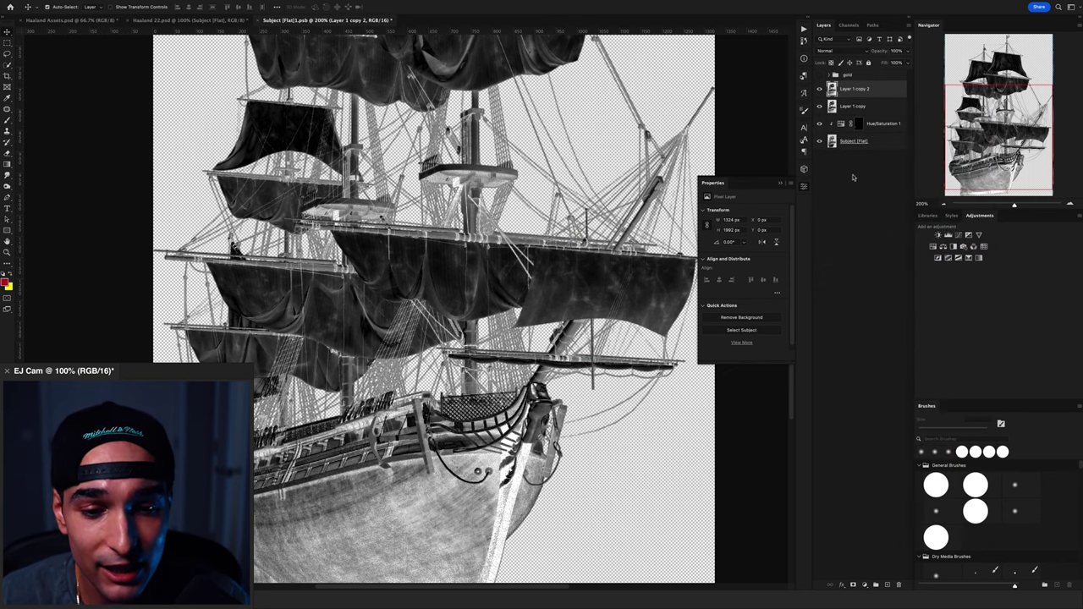
key("ctrl+i")
left_click(845, 51)
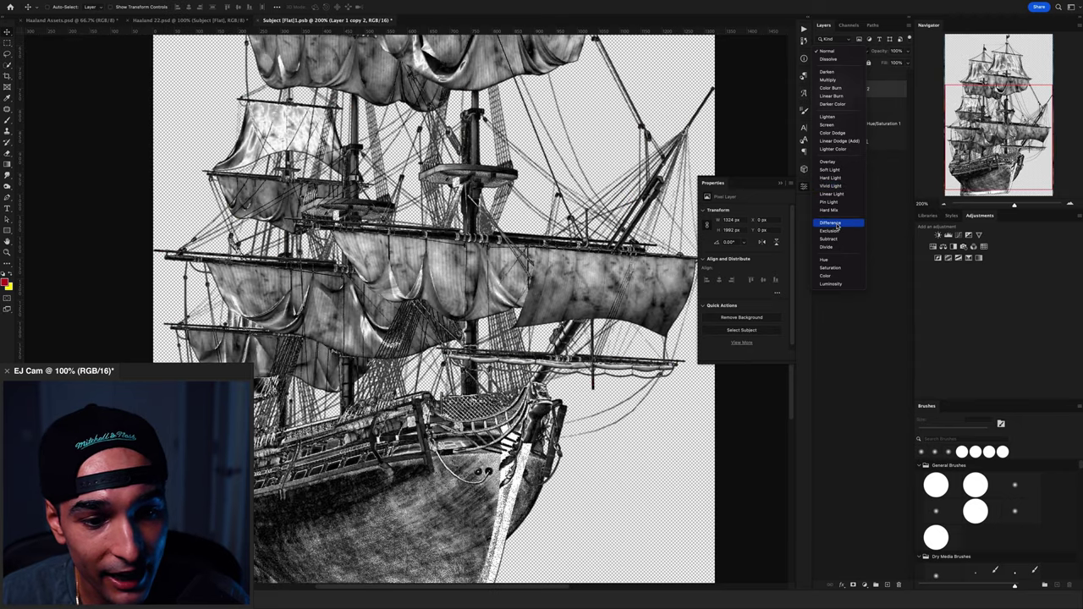
left_click(830, 222)
right_click(883, 106)
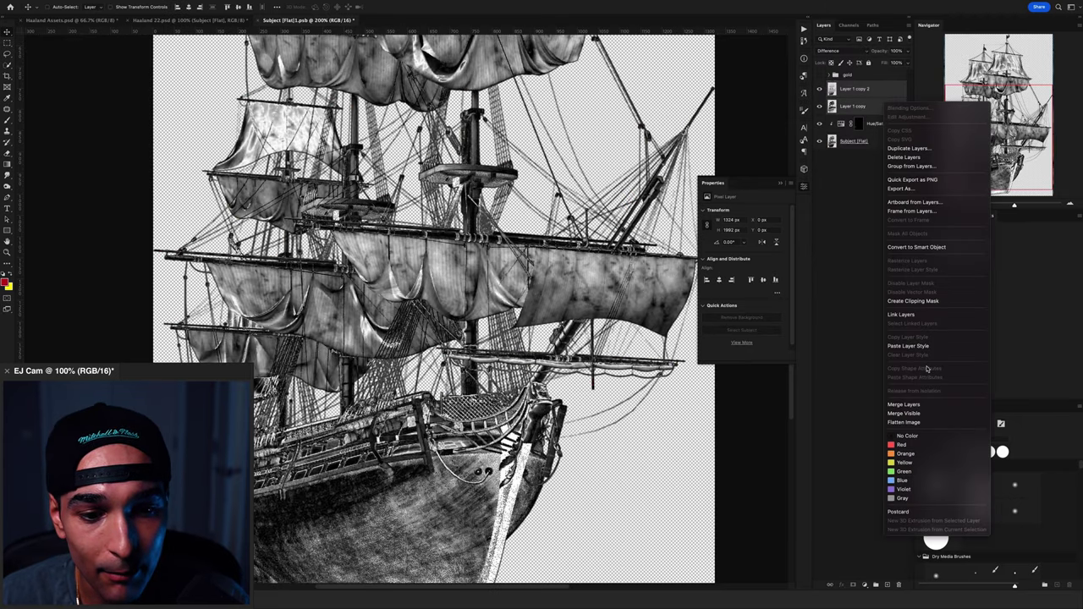
left_click(904, 404)
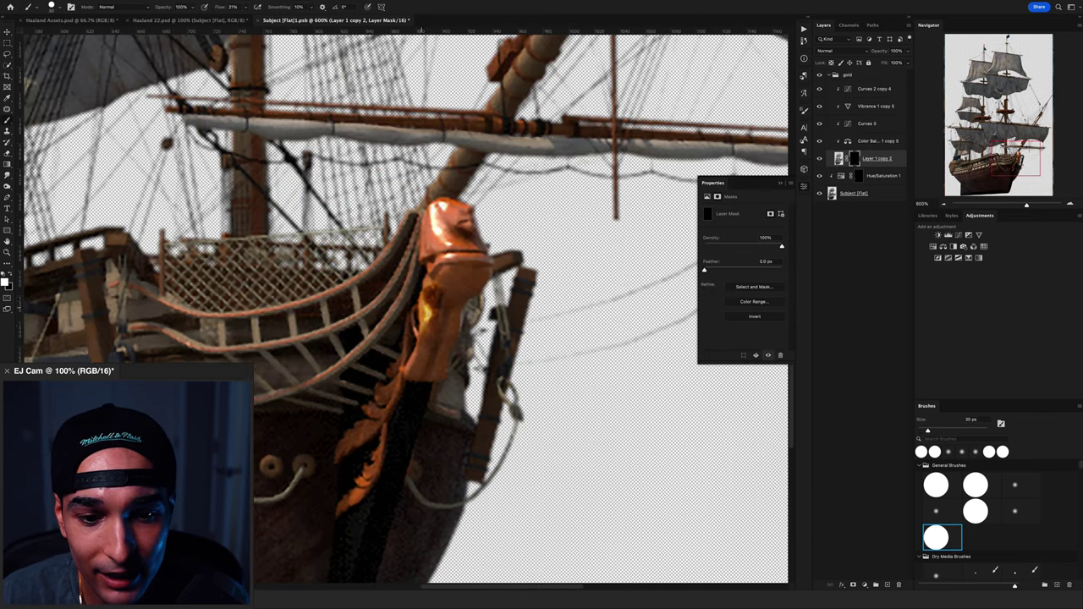
mouse_move(434, 259)
left_mouse_down()
mouse_move(444, 331)
mouse_move(411, 375)
left_mouse_up()
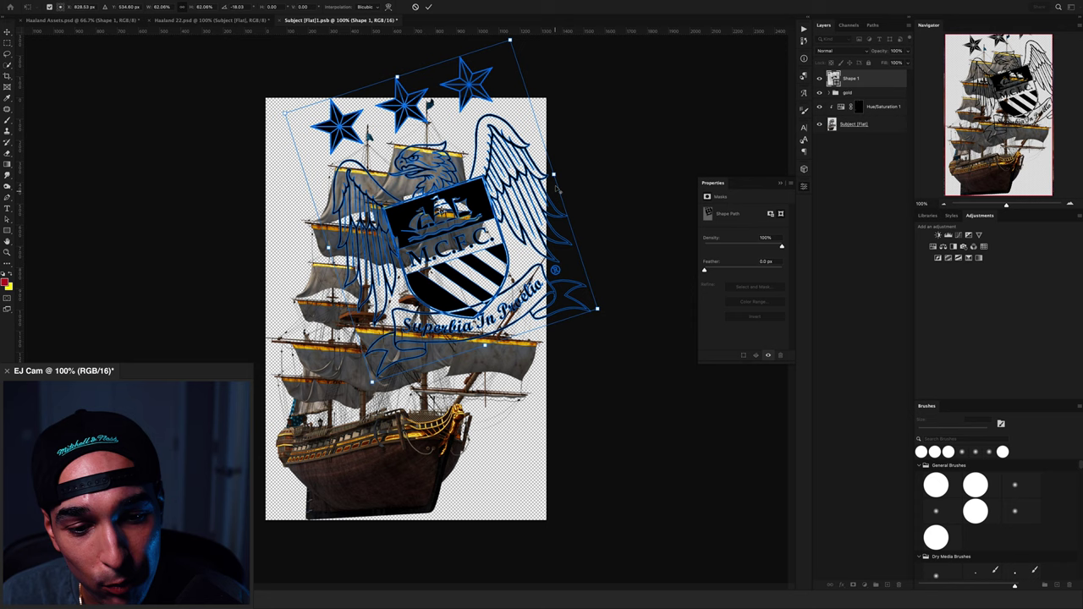
Rotate and scale the club crest onto the upper sails and paint it in through its mask.
left_click_drag(558, 190, 496, 188)
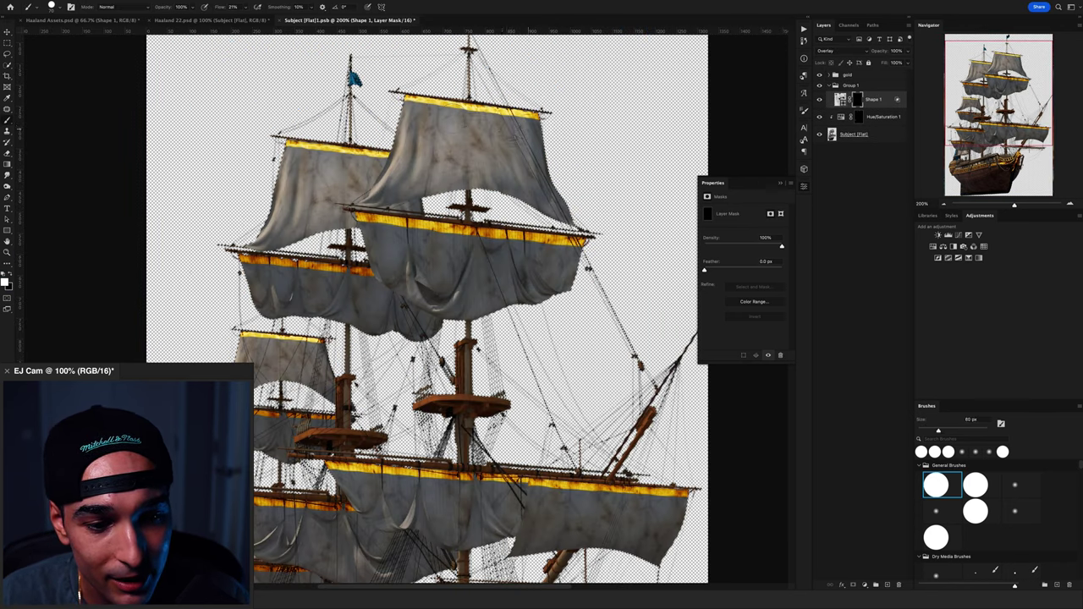
mouse_move(512, 127)
left_mouse_down()
mouse_move(533, 140)
mouse_move(419, 140)
mouse_move(414, 161)
left_mouse_up()
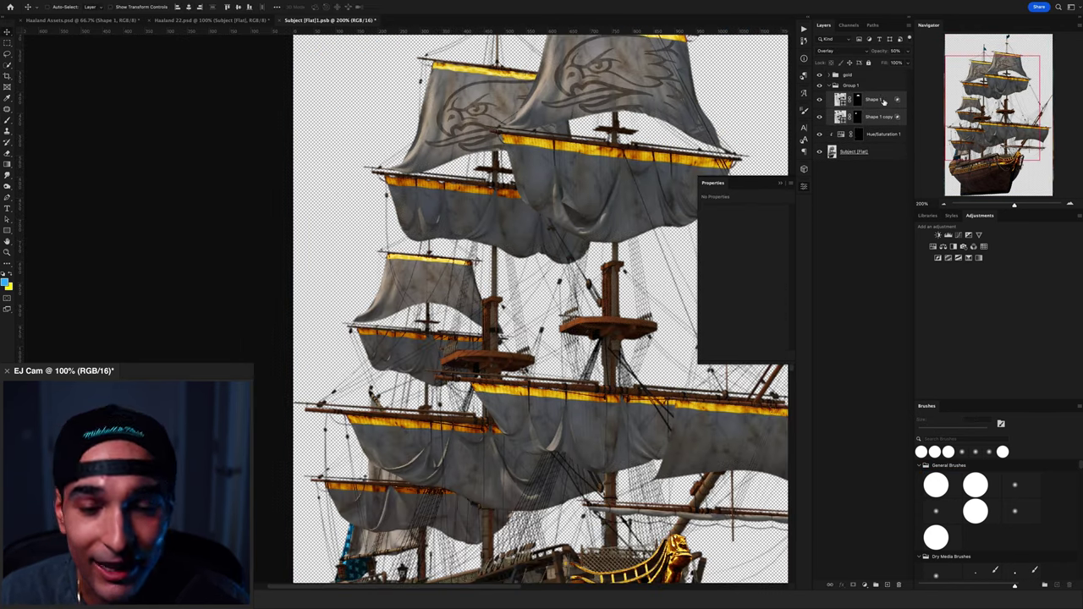
scroll(542, 304, "down", 3)
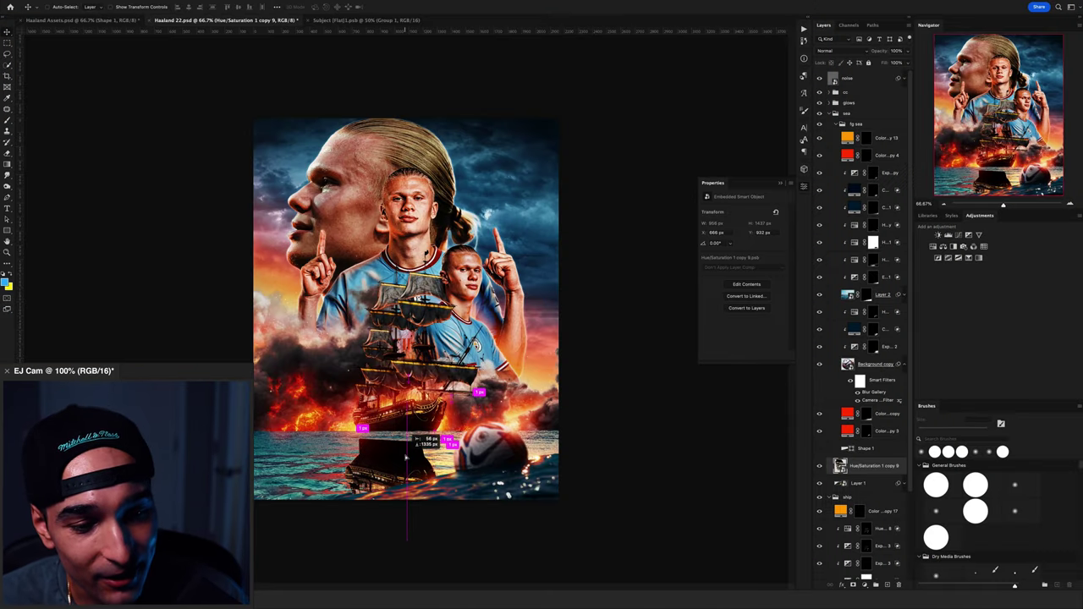
Move the ship copy below the hull and apply Ocean Ripple (magnitude about 13) and Wave.
left_click_drag(415, 441, 423, 453)
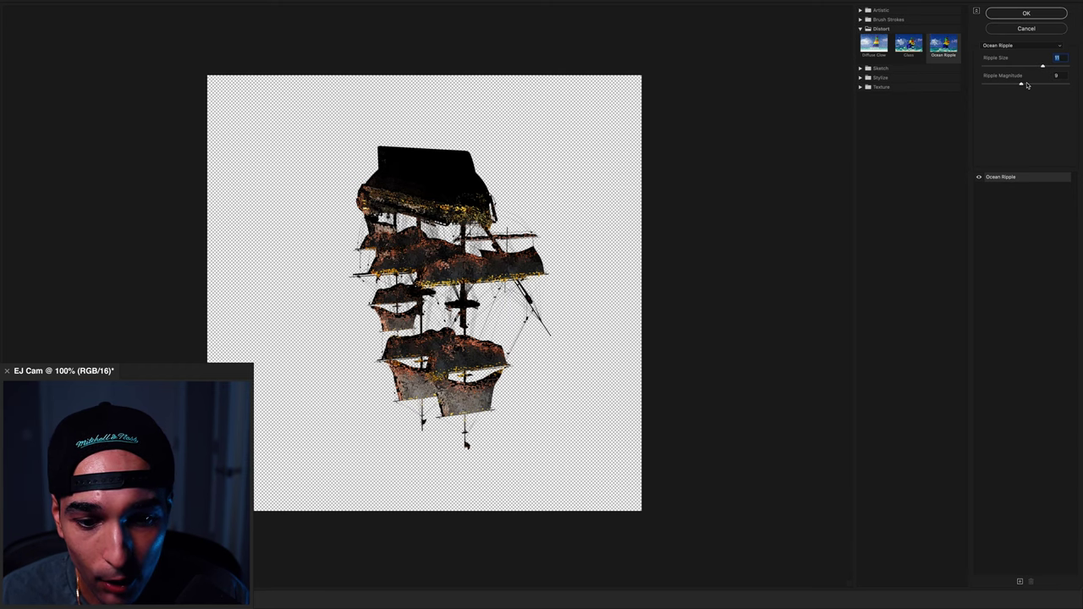
left_click_drag(1028, 85, 1039, 83)
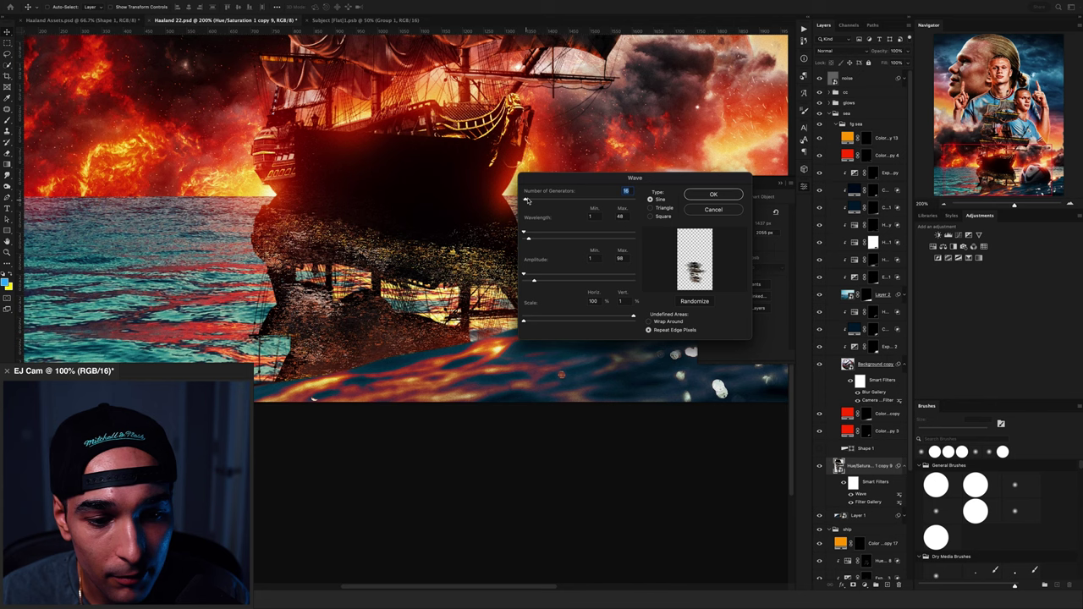
left_click(713, 195)
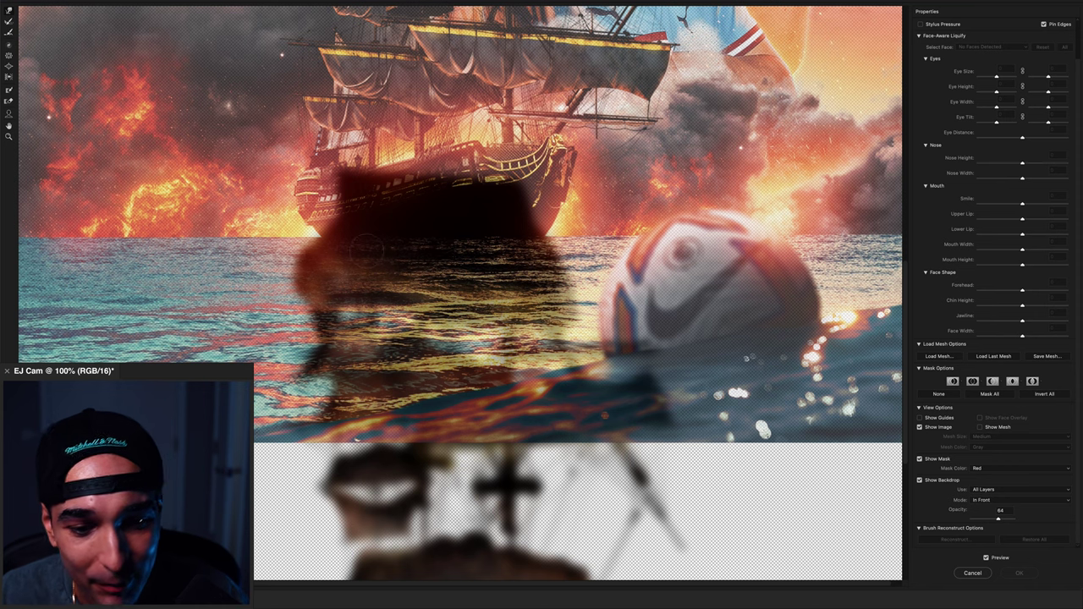
Liquify the reflection's edges into the water and toggle the layer to compare.
left_click_drag(366, 250, 360, 254)
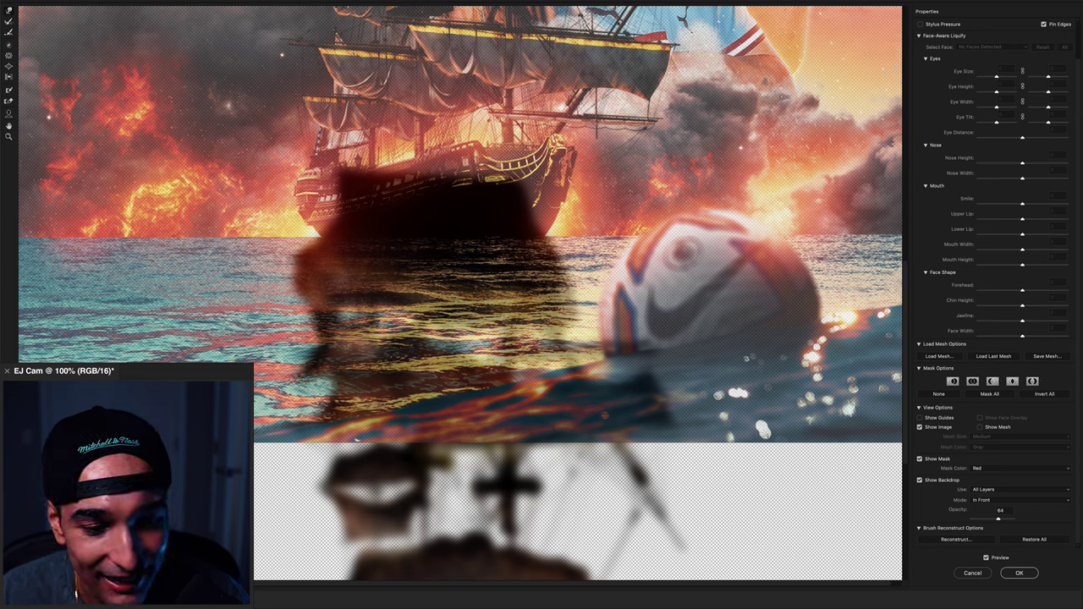
key("Return")
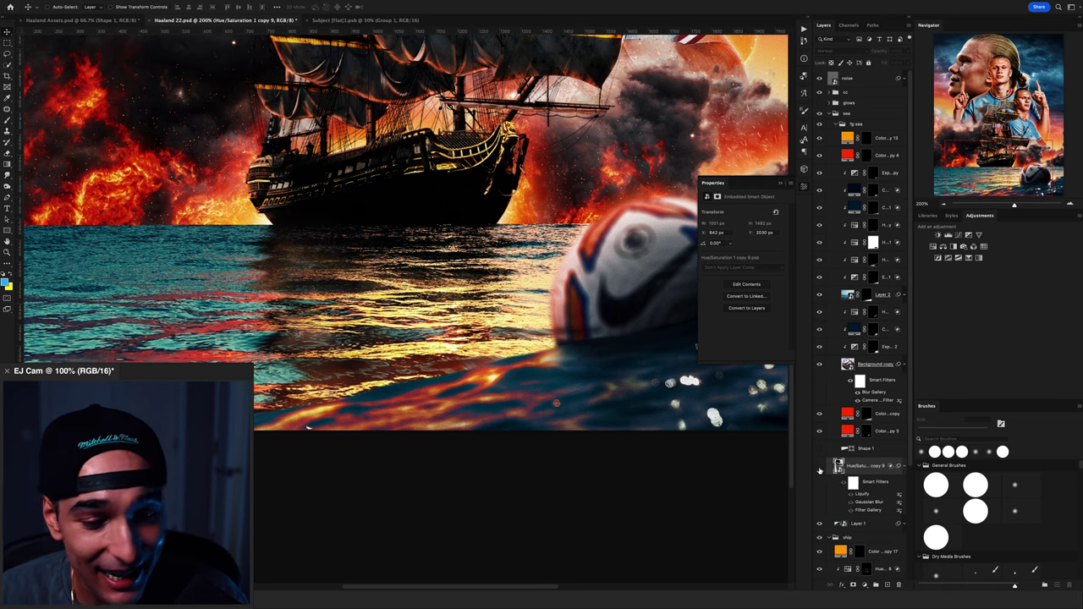
left_click(820, 466)
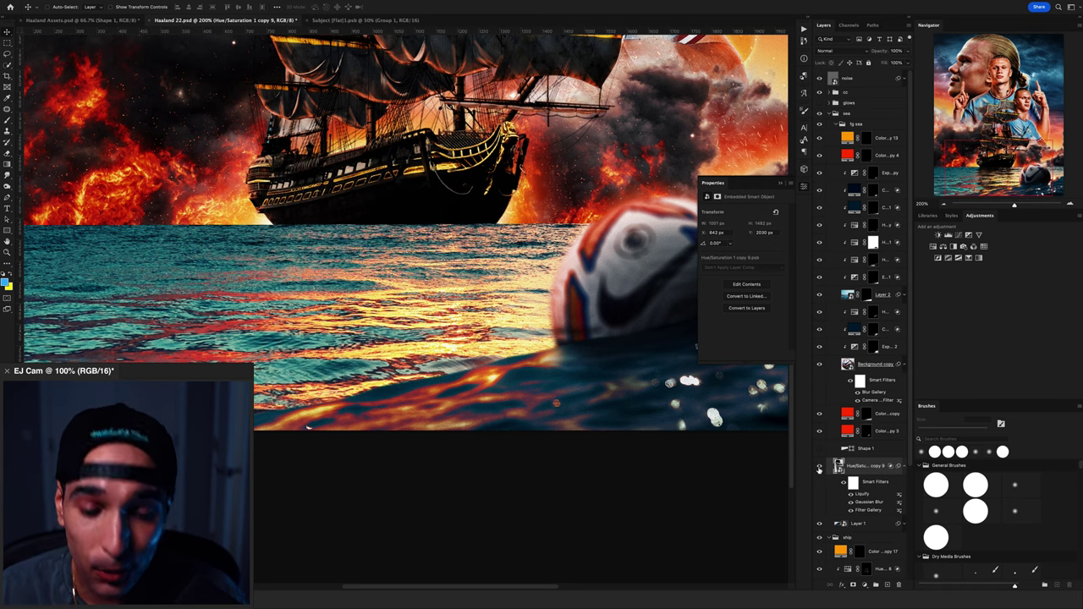
left_click(820, 466)
key("ctrl+minus")
Duplicate the smoke for thickness, then size the rain layer and mask it with an 80 px brush.
key("b")
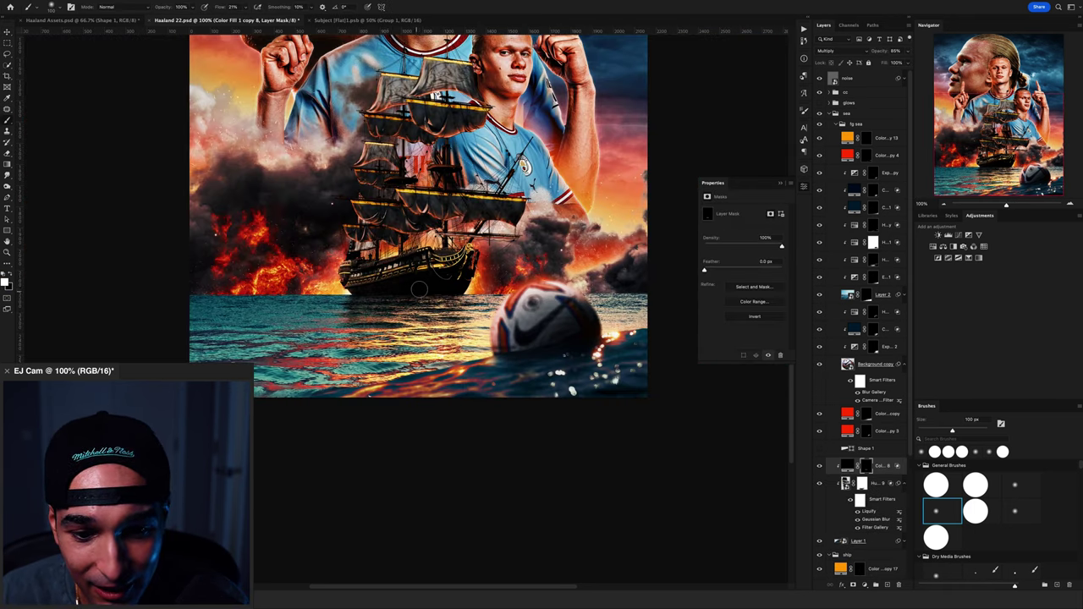
left_click(819, 257)
left_click_drag(867, 276, 866, 274)
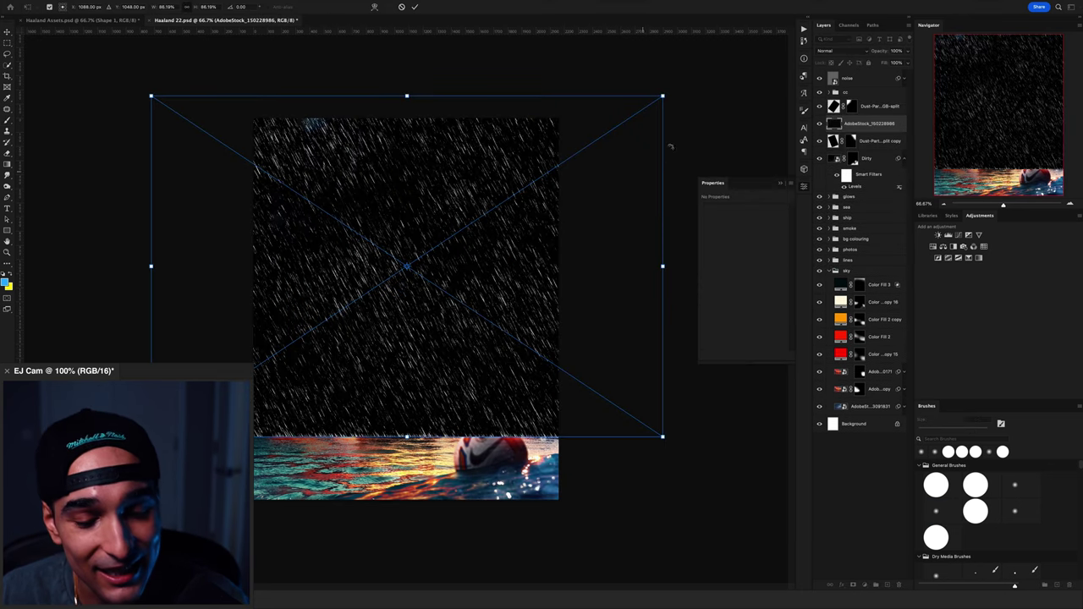
key("Return")
key("b")
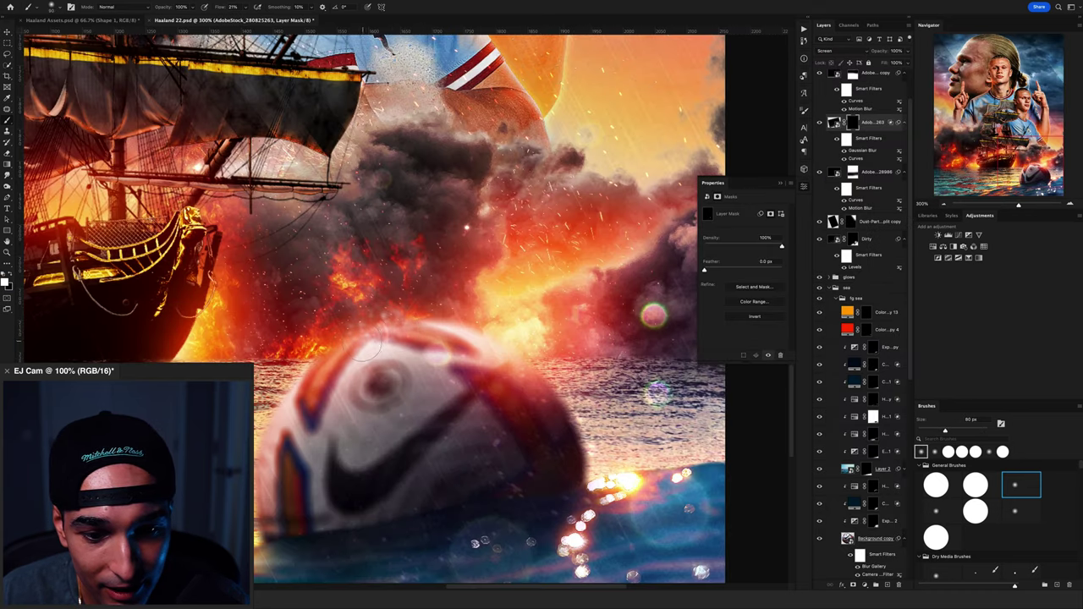
key("bracketleft")
key("bracketleft")
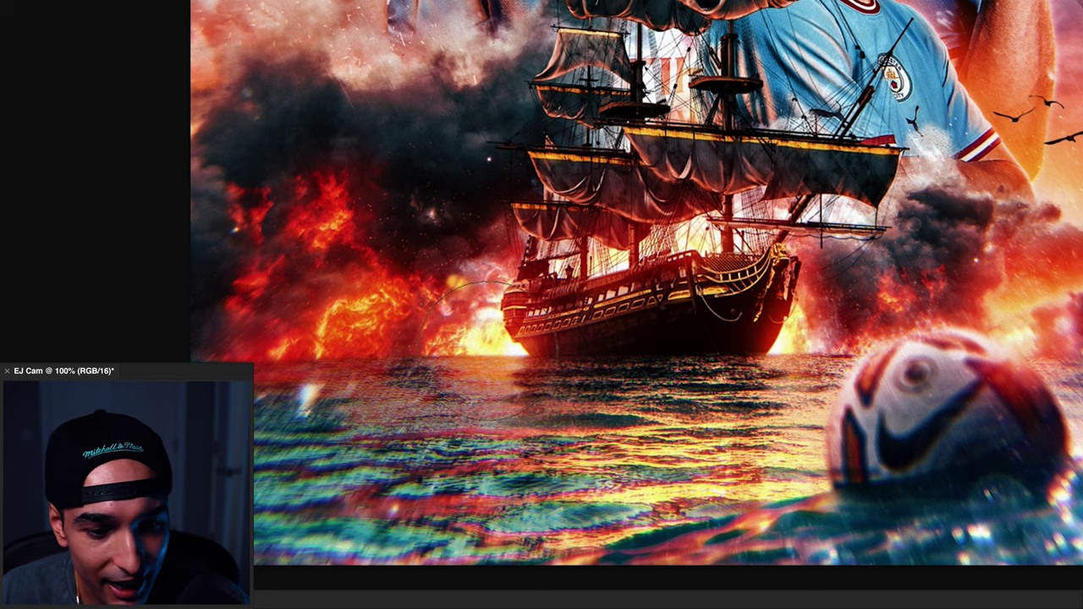